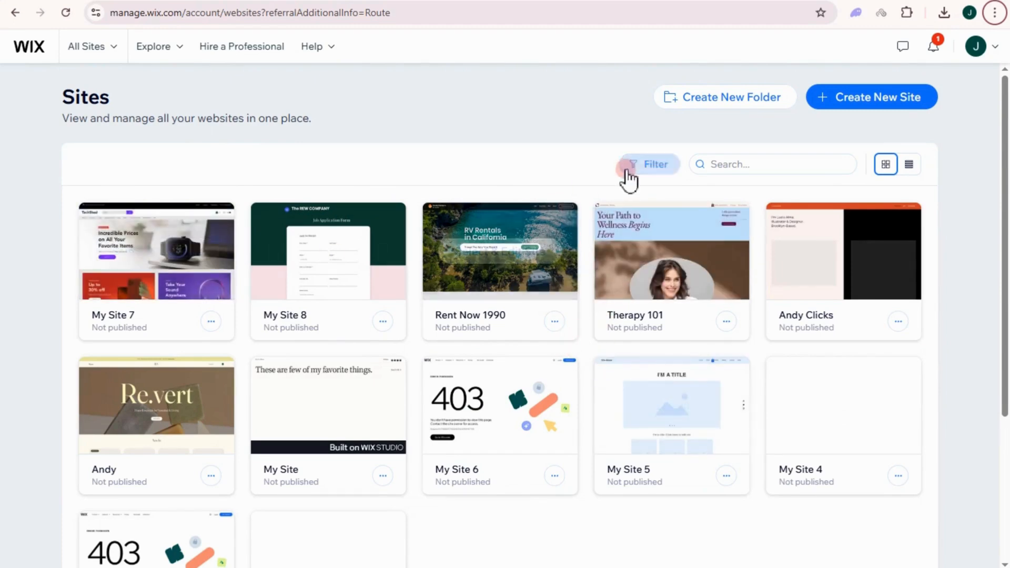
Begin a new Online Store website without AI chat, then return to the sites list.
left_click(862, 113)
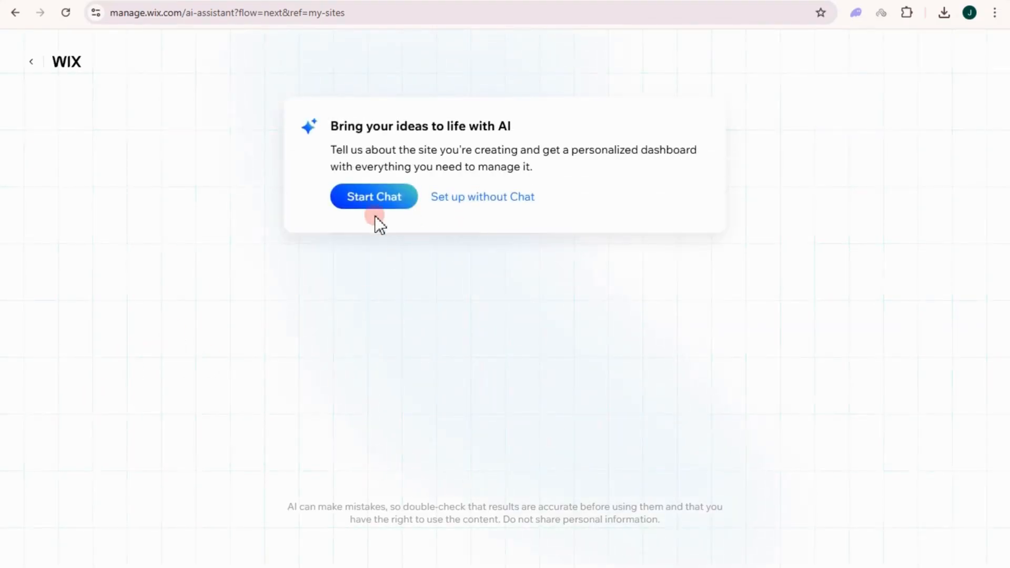
left_click(486, 199)
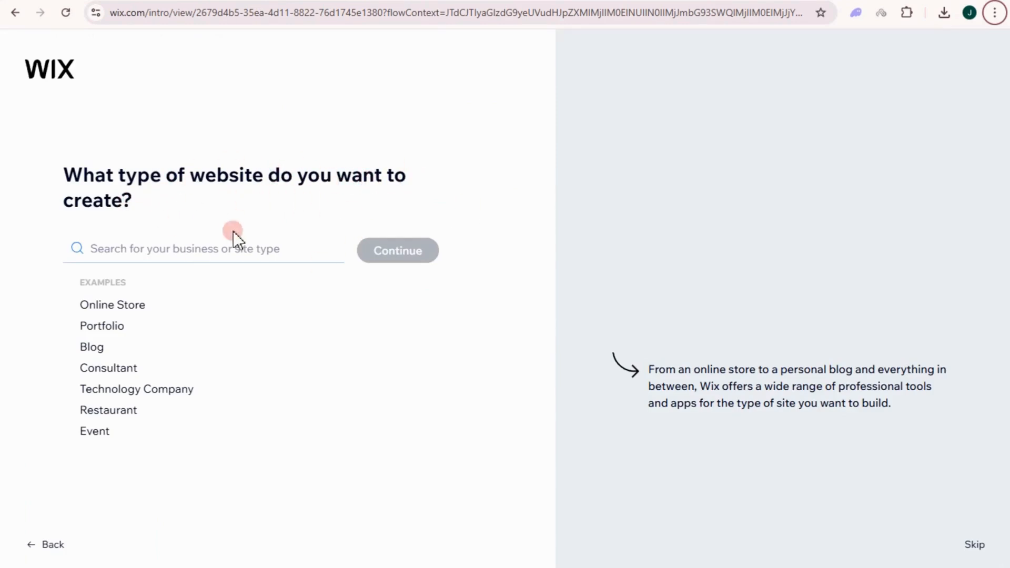
left_click(105, 305)
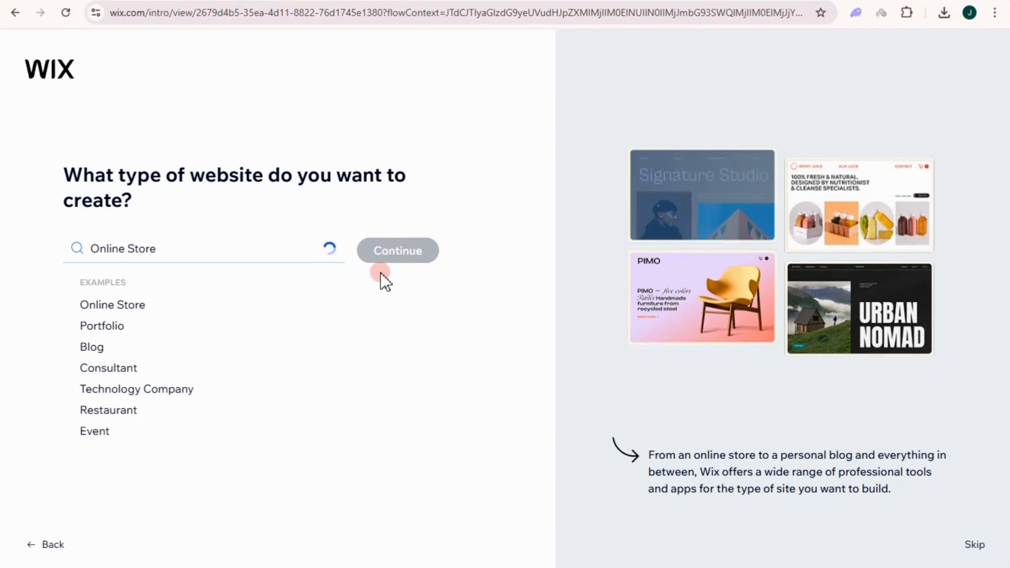
left_click(86, 1)
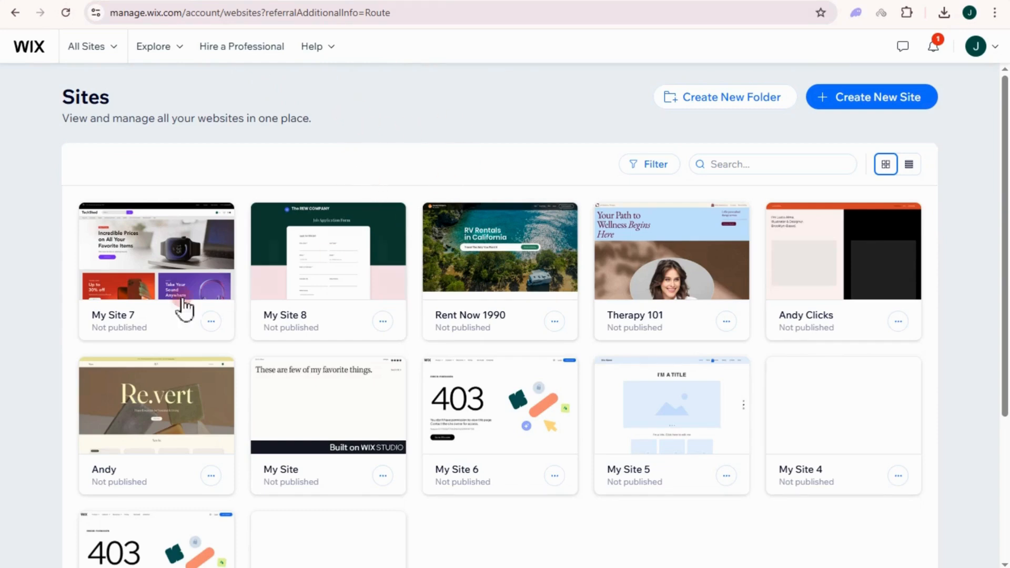
Open My Site 7's dashboard for editing with Select & Edit Site.
mouse_move(883, 261)
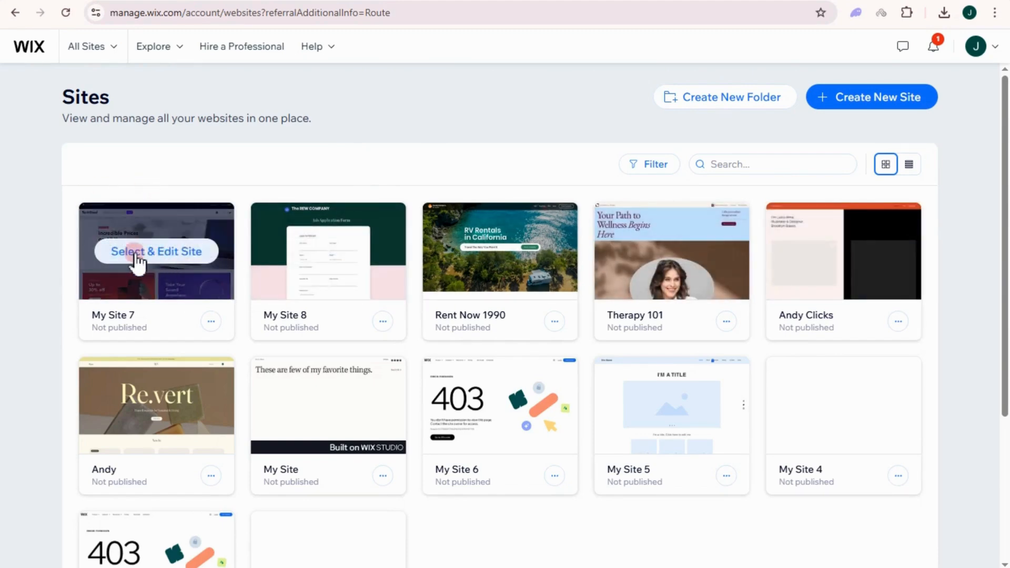
left_click(136, 253)
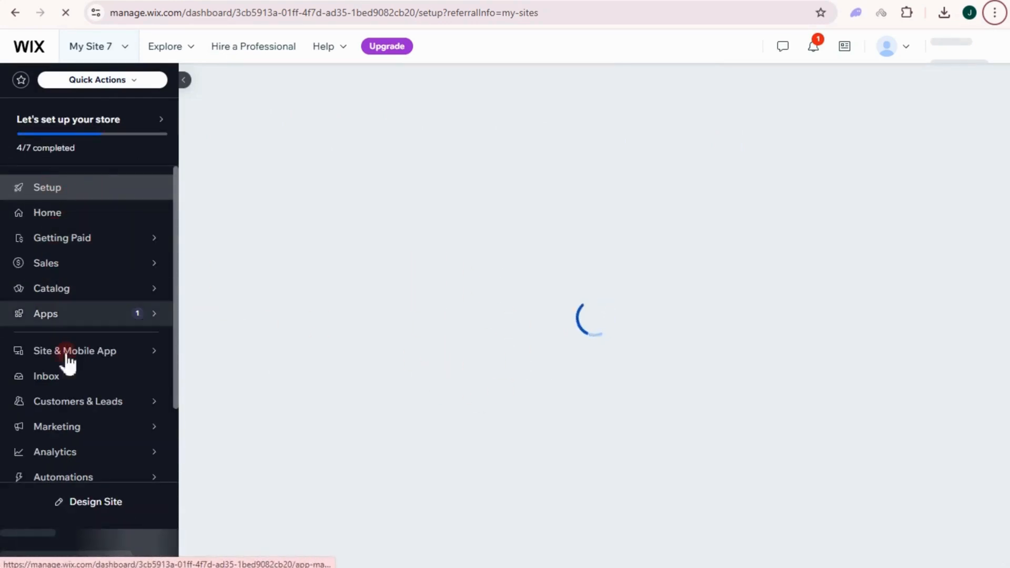
mouse_move(162, 251)
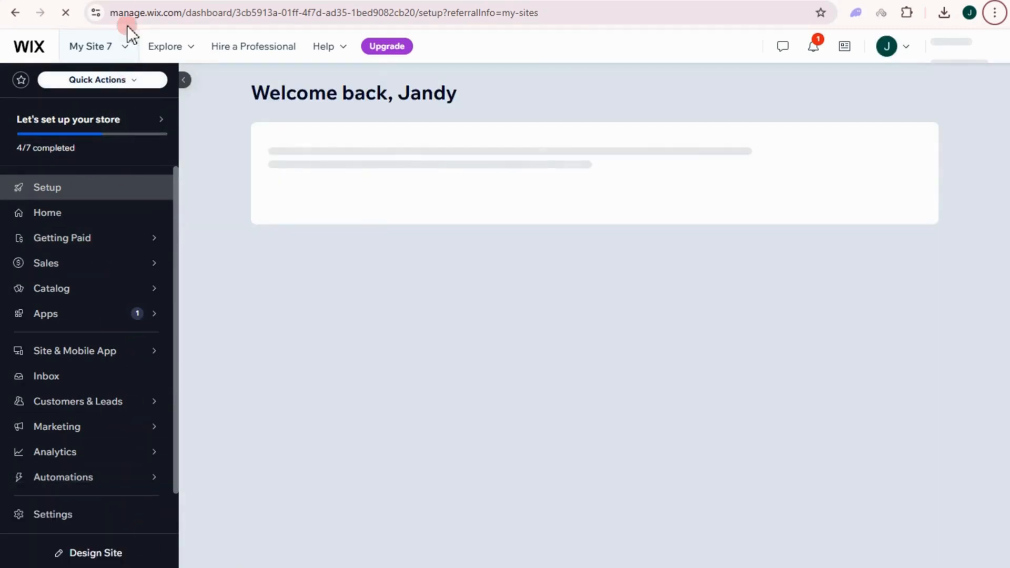
left_click(126, 48)
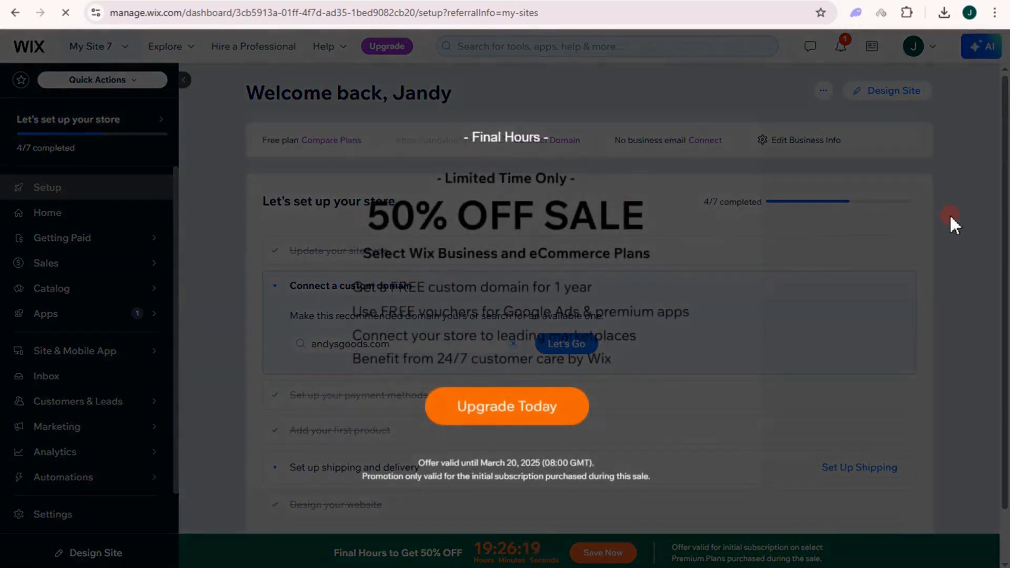
Dismiss the 50% off sale popup and go to Apps > App Market.
left_click(677, 272)
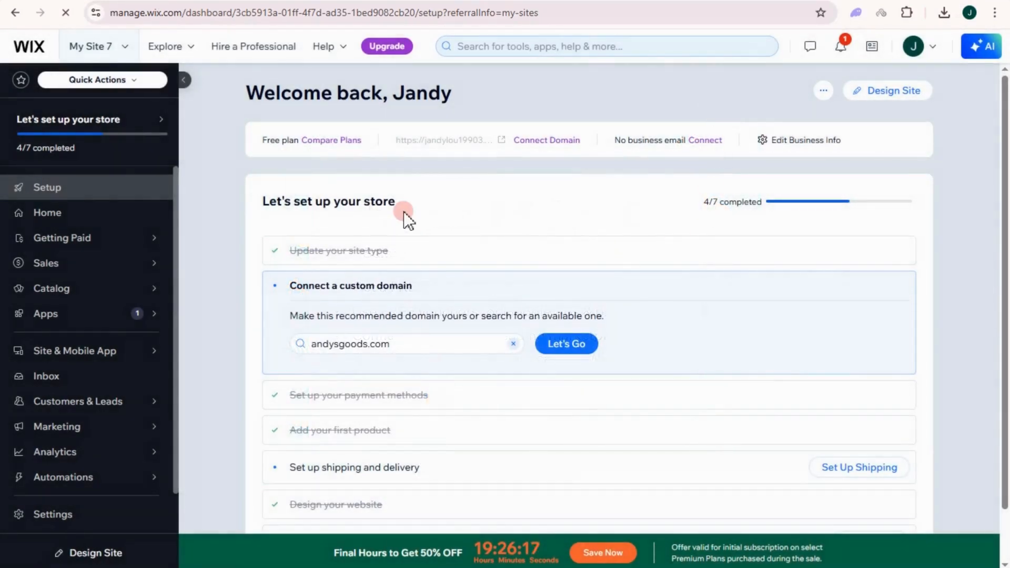
mouse_move(55, 179)
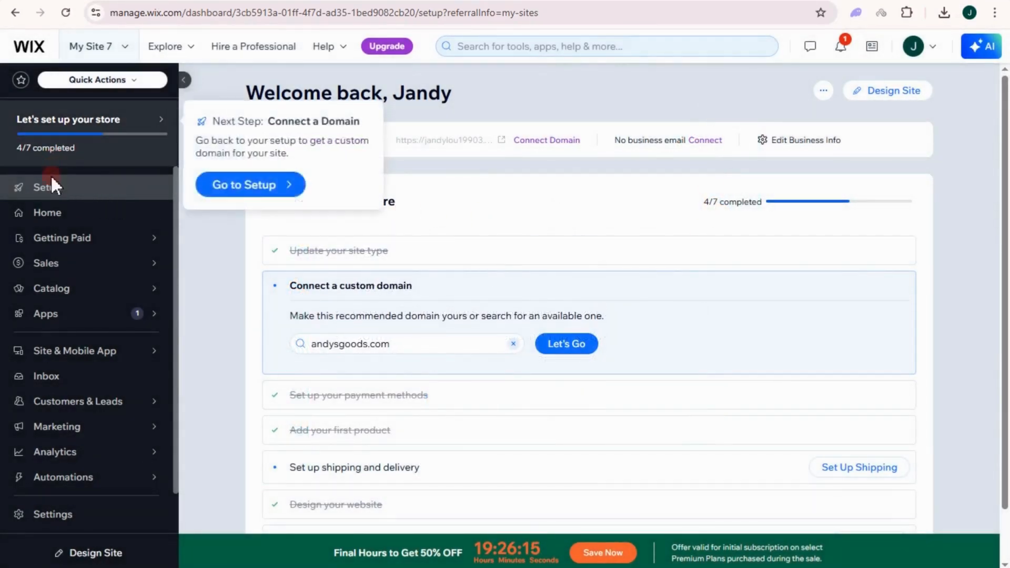
mouse_move(58, 315)
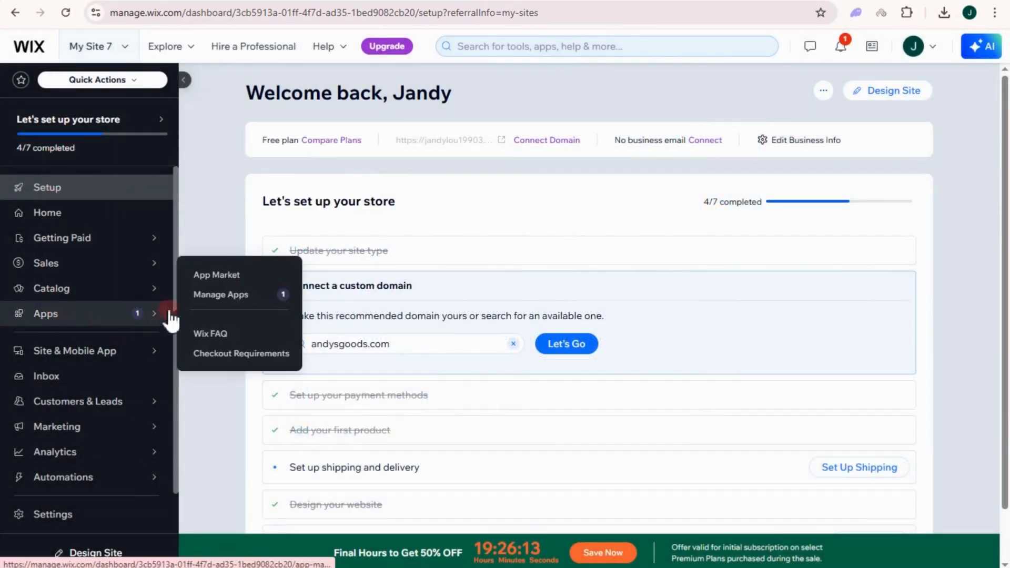
left_click(218, 275)
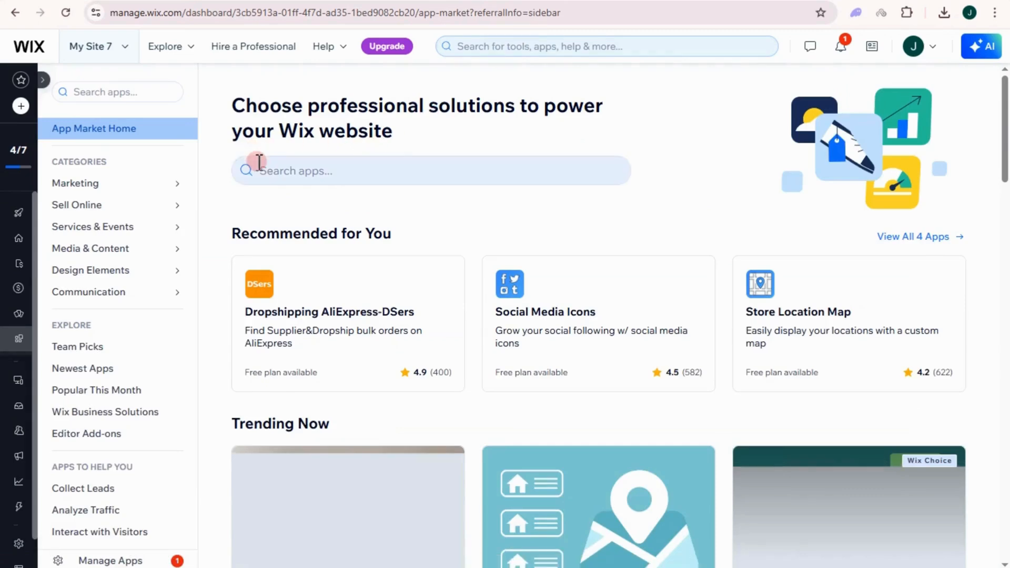
Search the App Market for 'wix stores' and open the installed Wix Stores app.
left_click(254, 149)
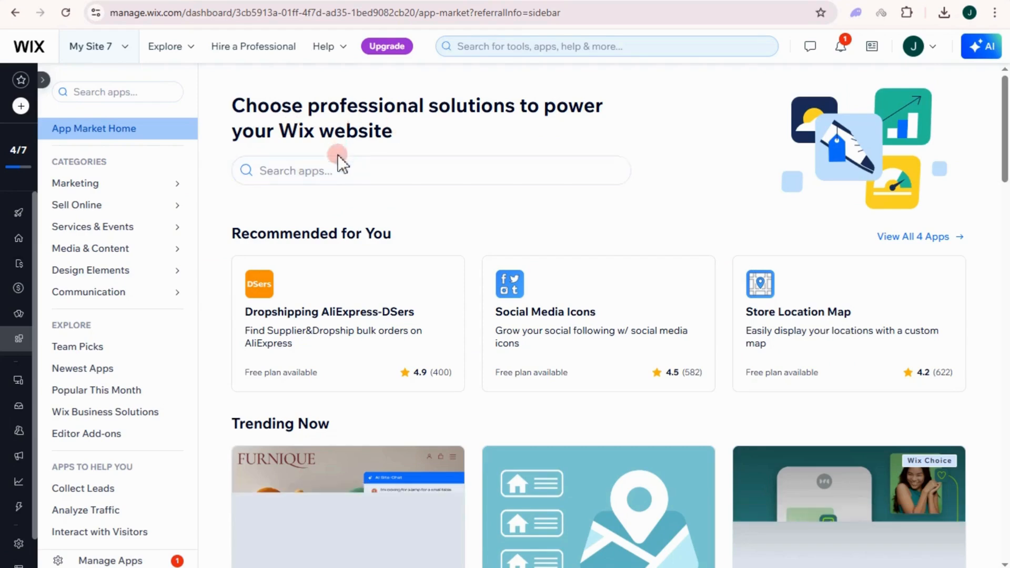
left_click(333, 173)
type("wi")
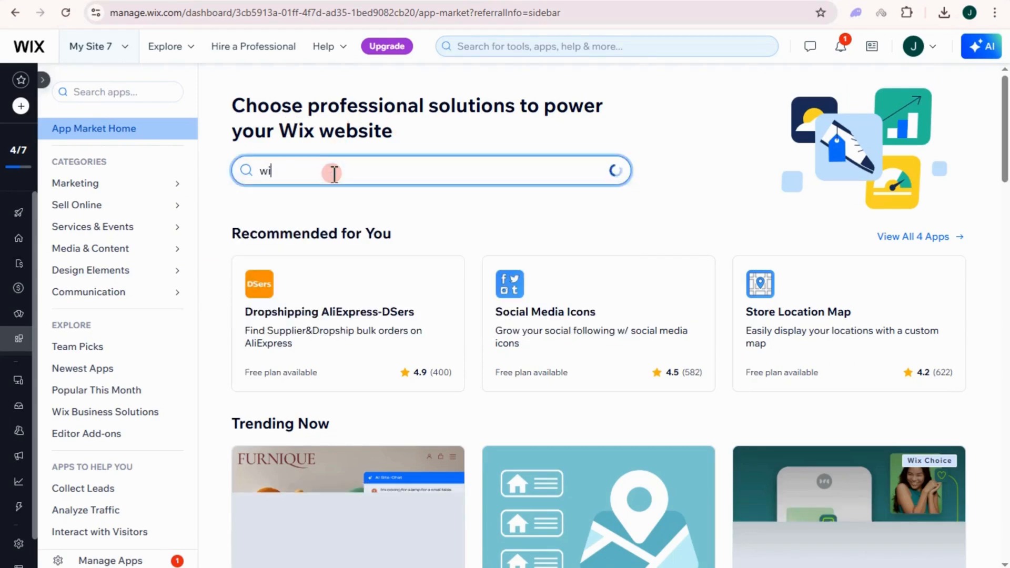
type("x store")
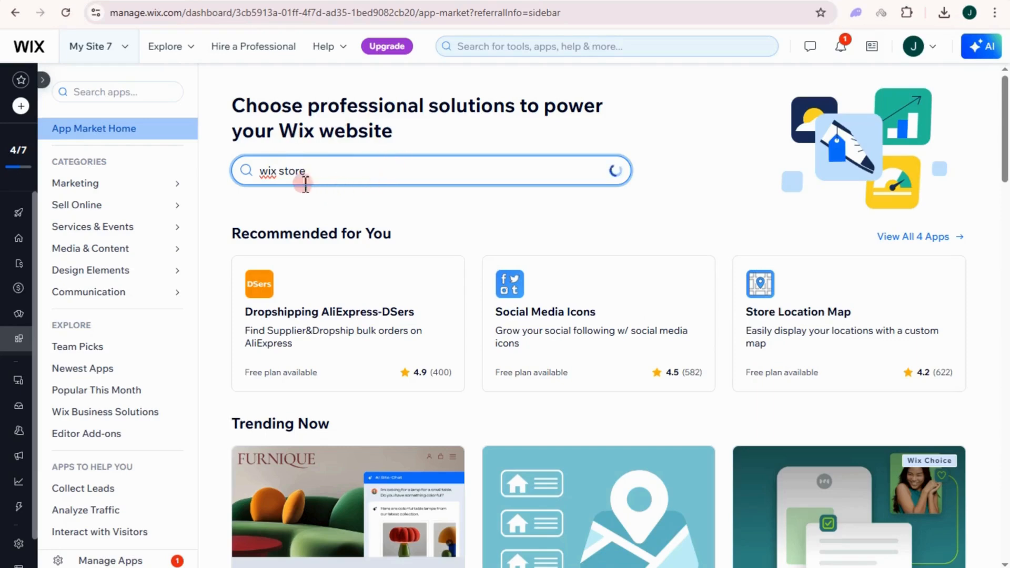
type("s")
key("Return")
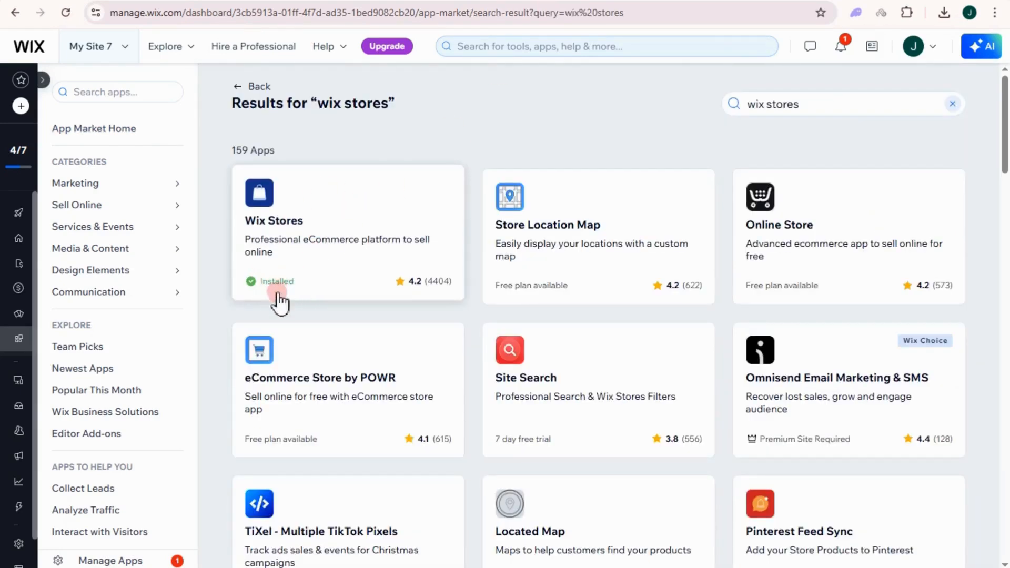
left_click(347, 219)
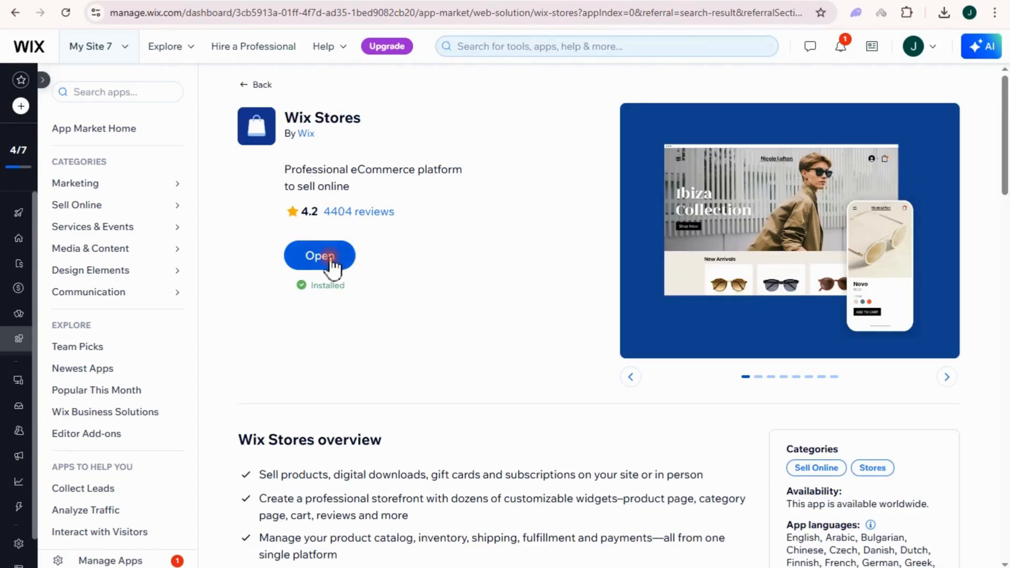
left_click(330, 256)
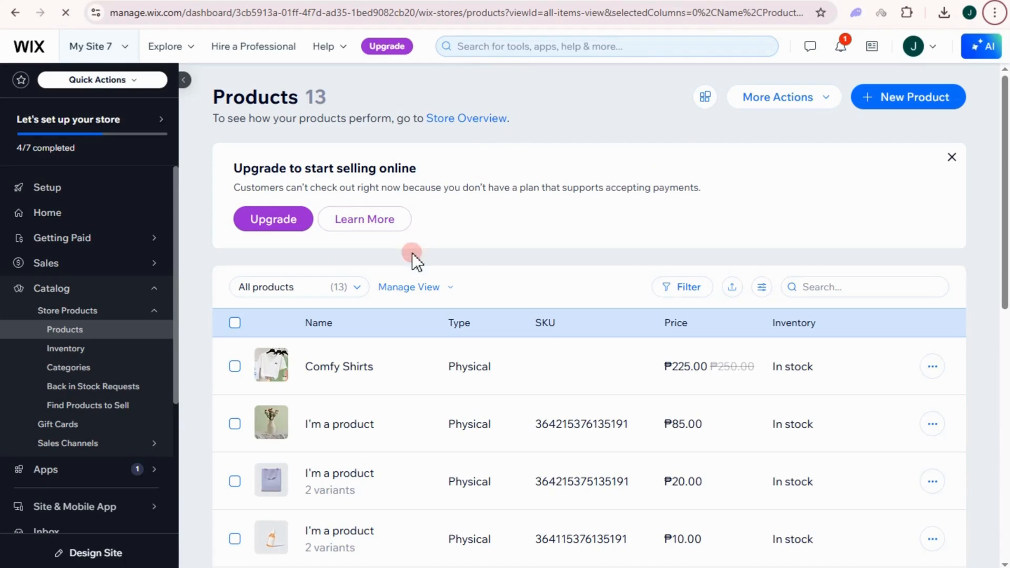
Create a new physical product and scroll through the blank Untitled Product form.
scroll(411, 252, "down", 1)
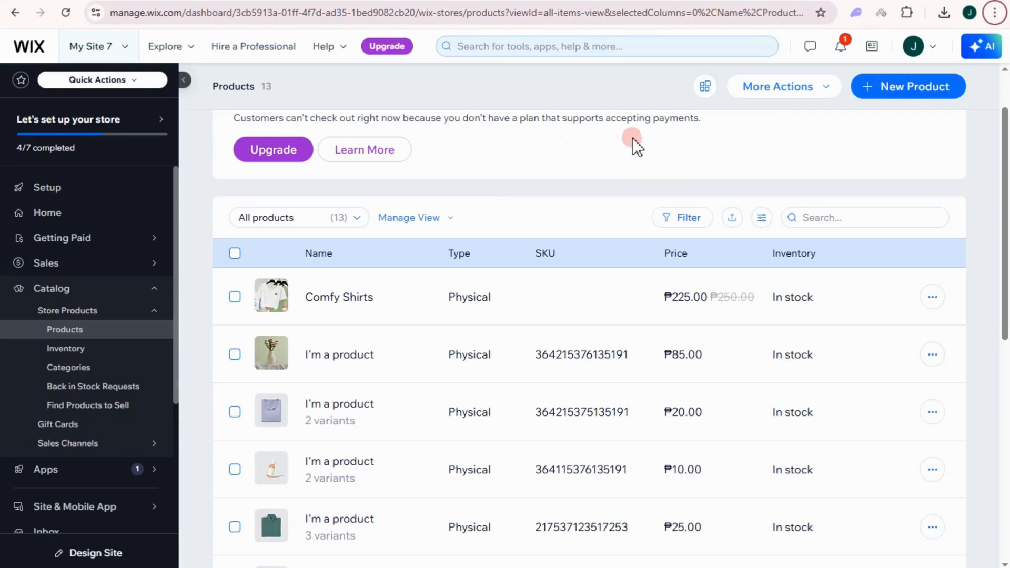
left_click(884, 90)
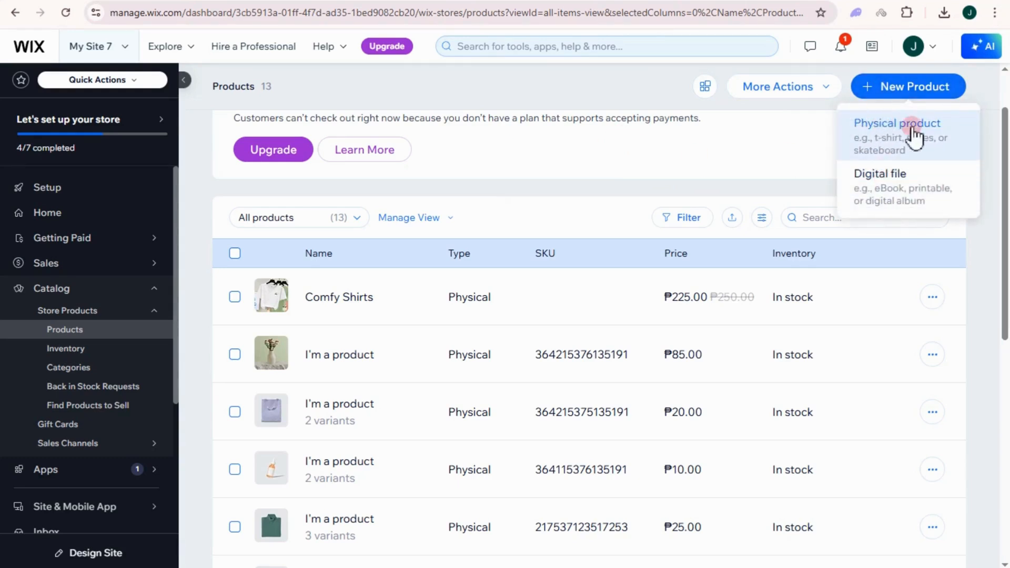
left_click(890, 142)
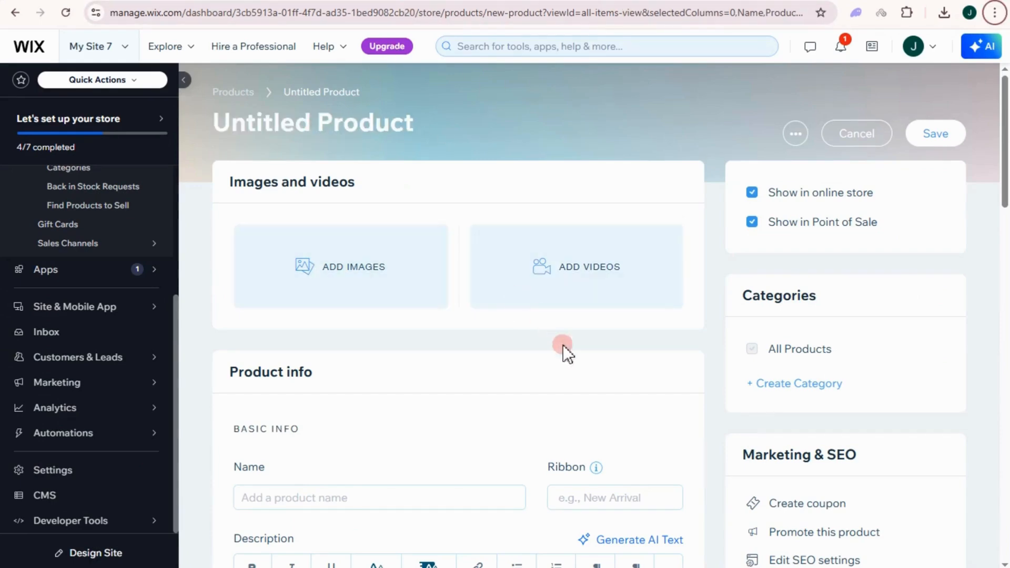
scroll(413, 342, "down", 6)
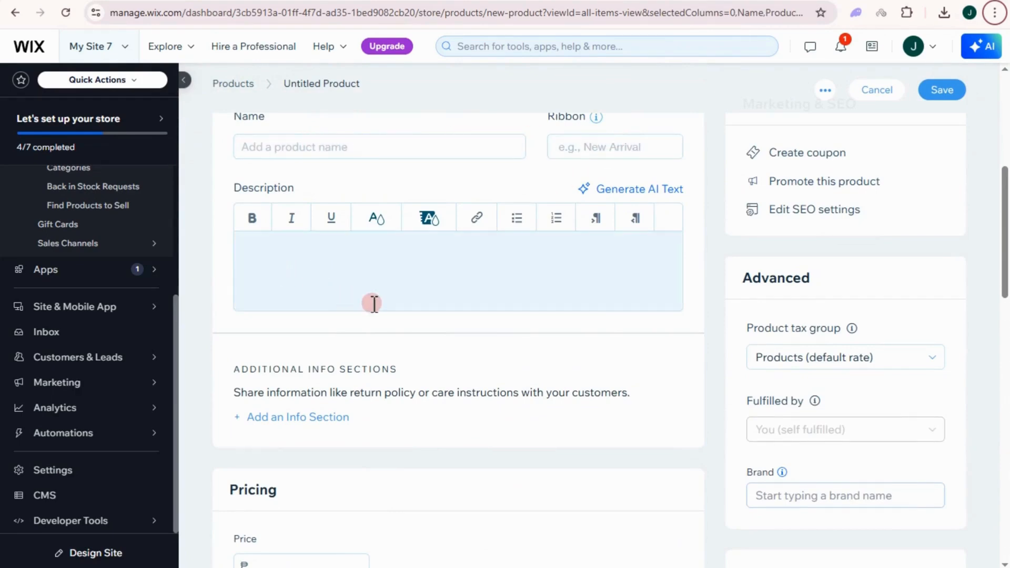
scroll(371, 302, "down", 4)
scroll(331, 316, "down", 7)
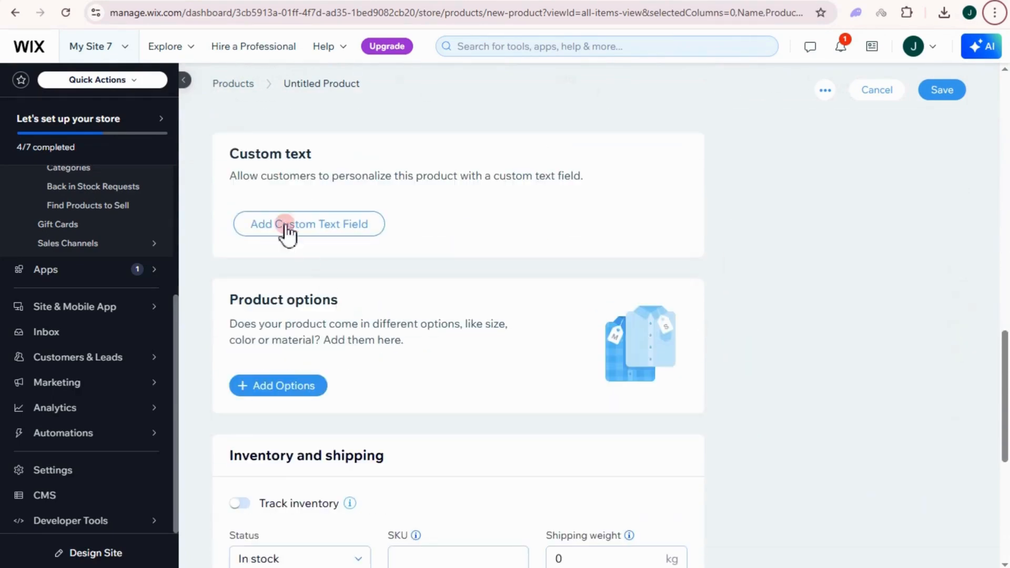
scroll(401, 300, "down", 5)
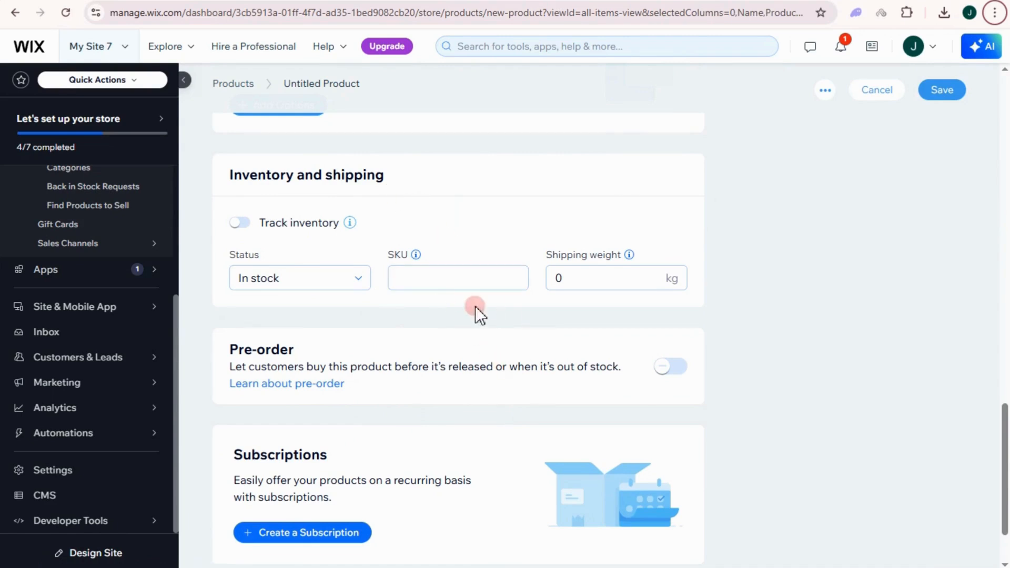
mouse_move(90, 109)
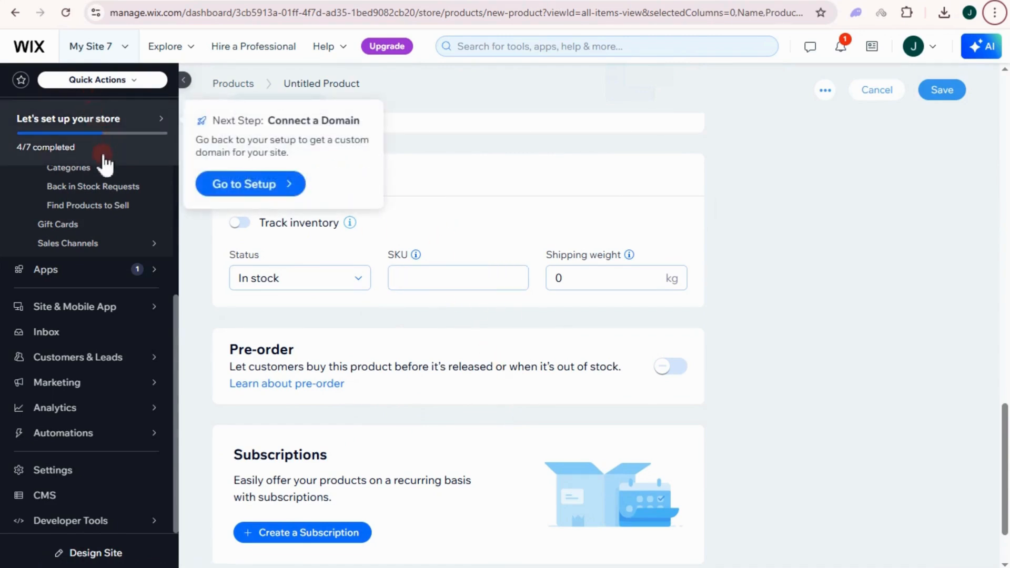
Open the site Settings and choose Checkout under Business solutions.
left_click(117, 473)
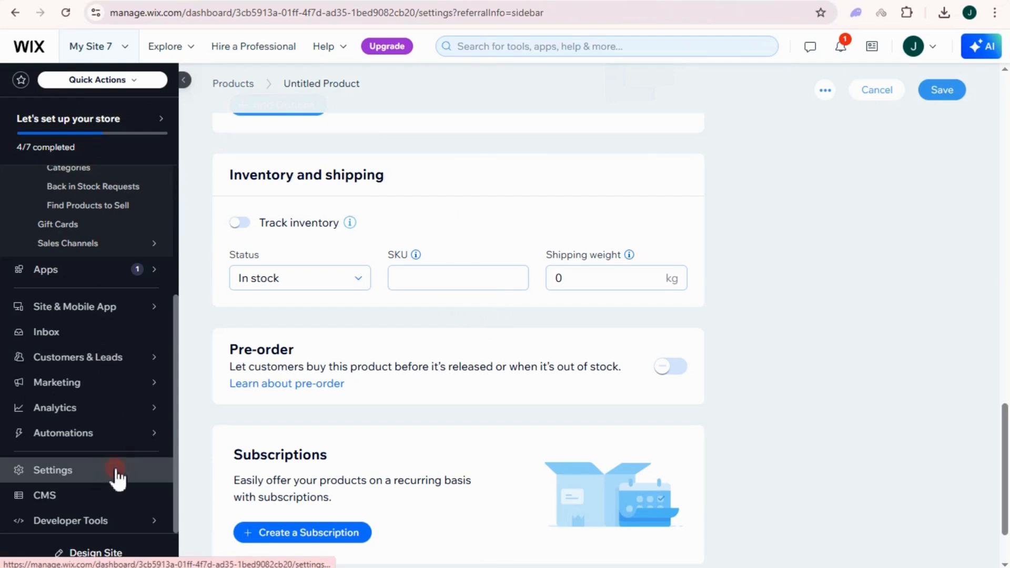
scroll(453, 333, "down", 3)
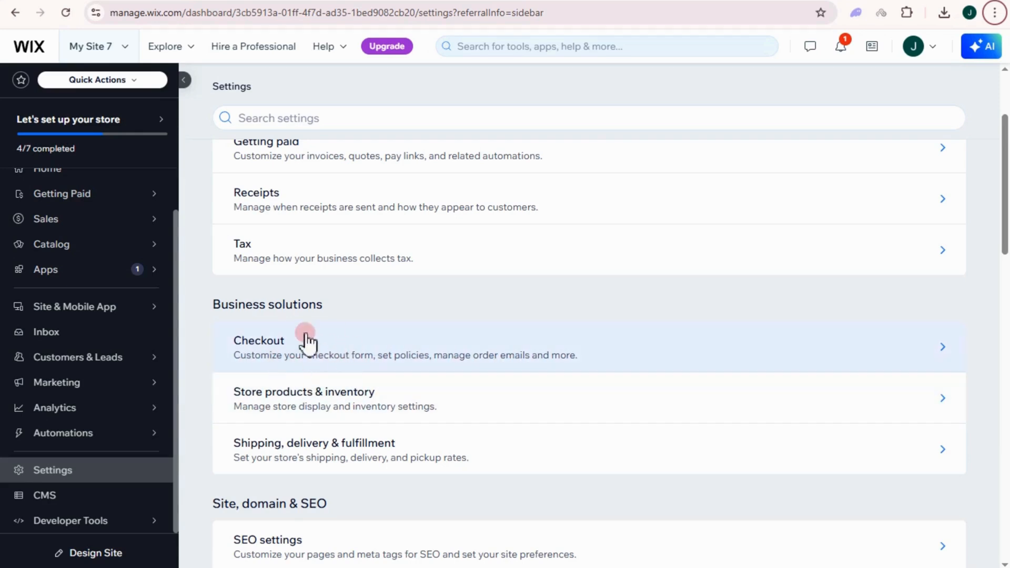
left_click(263, 347)
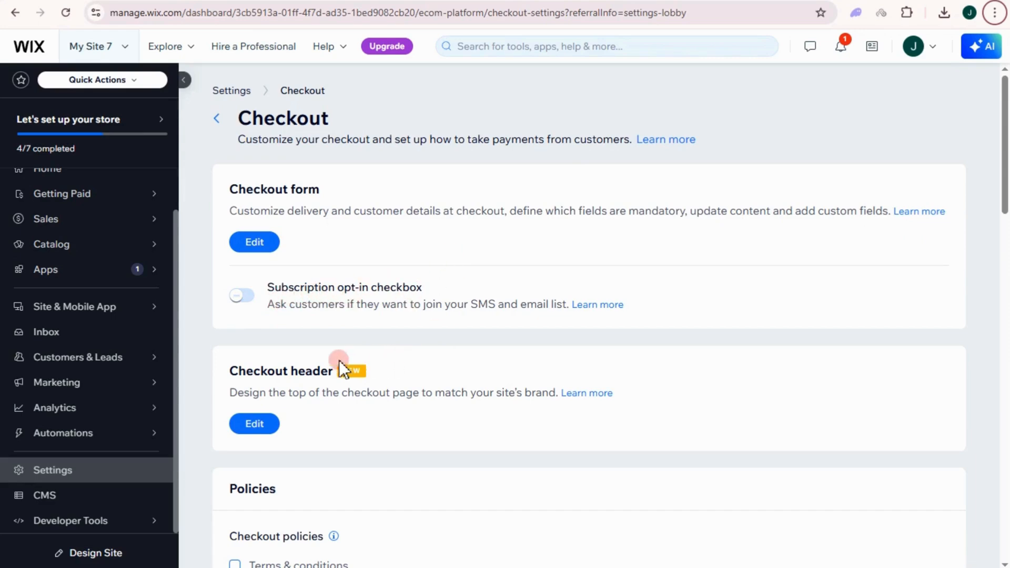
Add Terms & conditions to checkout policies and require the policy agreement checkbox.
scroll(315, 347, "down", 5)
scroll(322, 214, "up", 3)
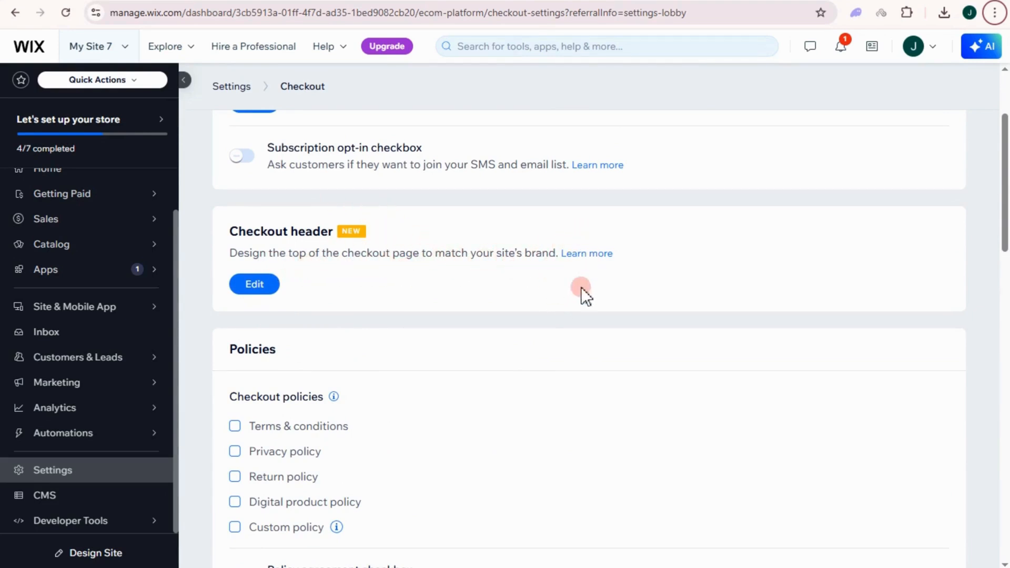
scroll(315, 316, "down", 1)
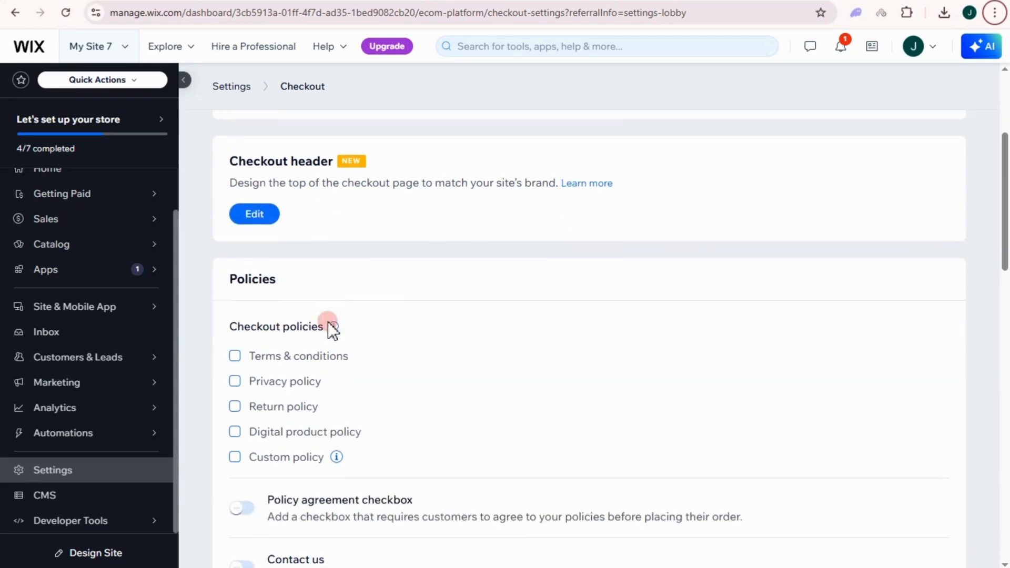
scroll(266, 363, "down", 1)
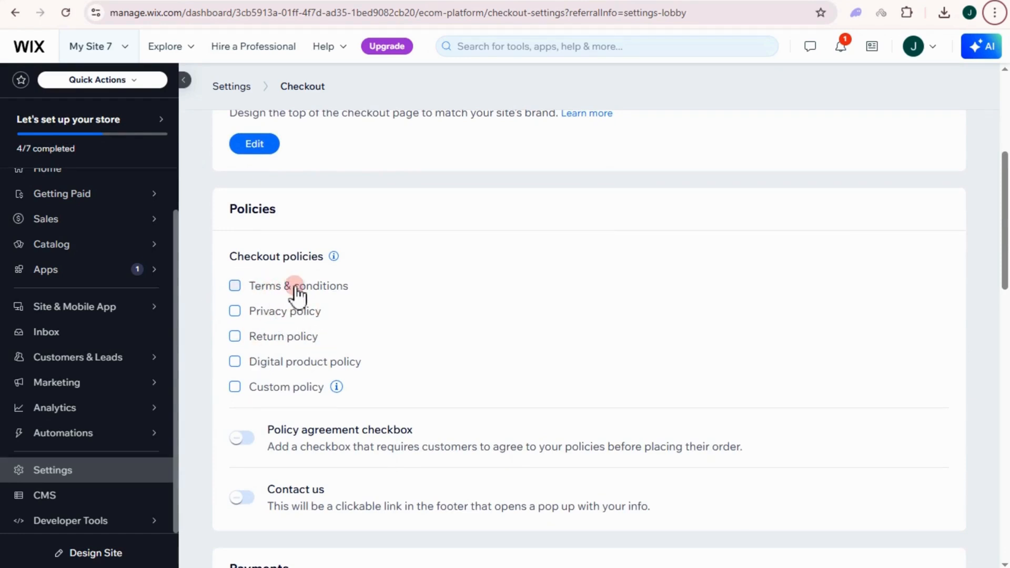
left_click(237, 291)
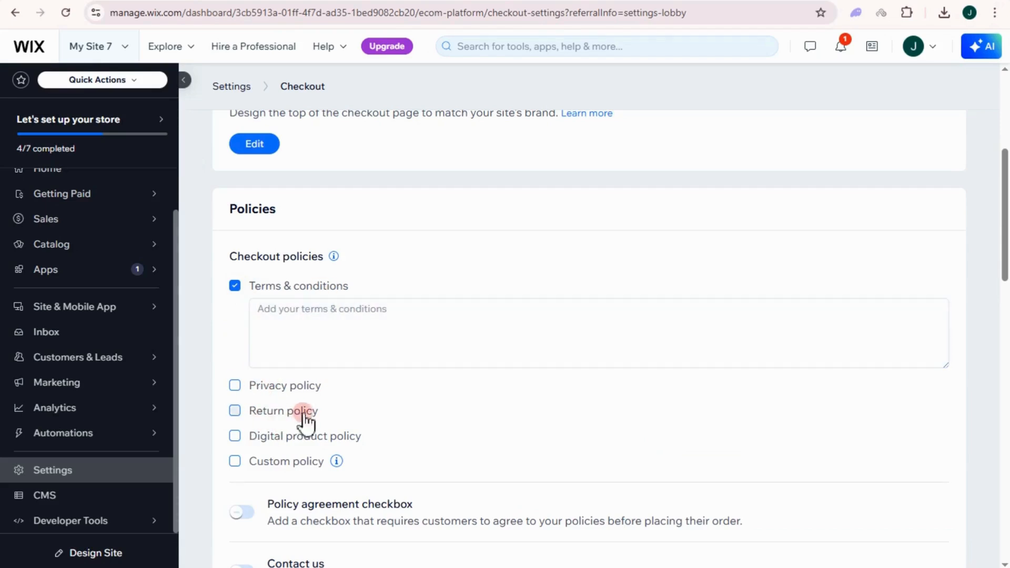
scroll(303, 420, "down", 1)
mouse_move(336, 390)
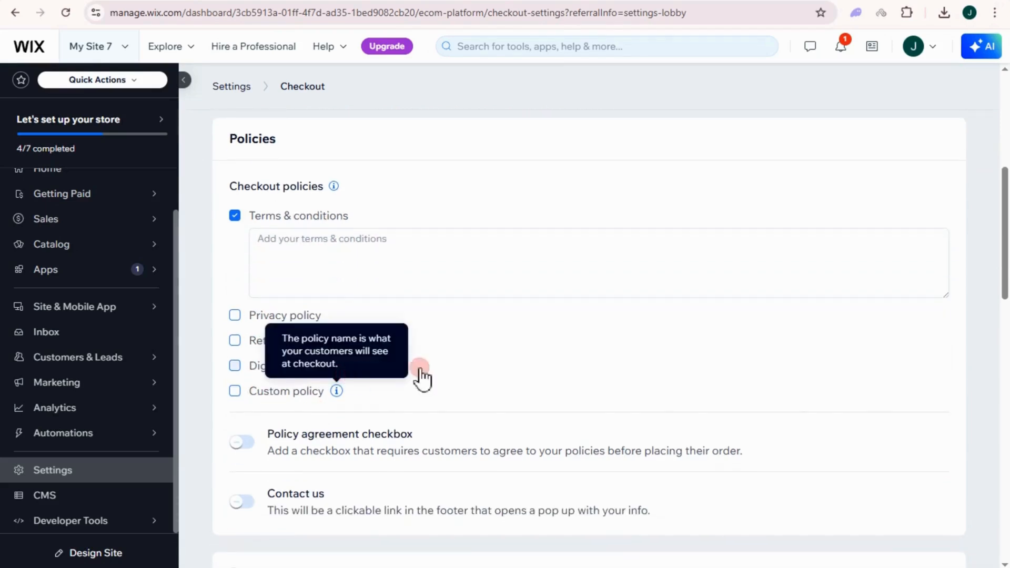
scroll(317, 406, "down", 1)
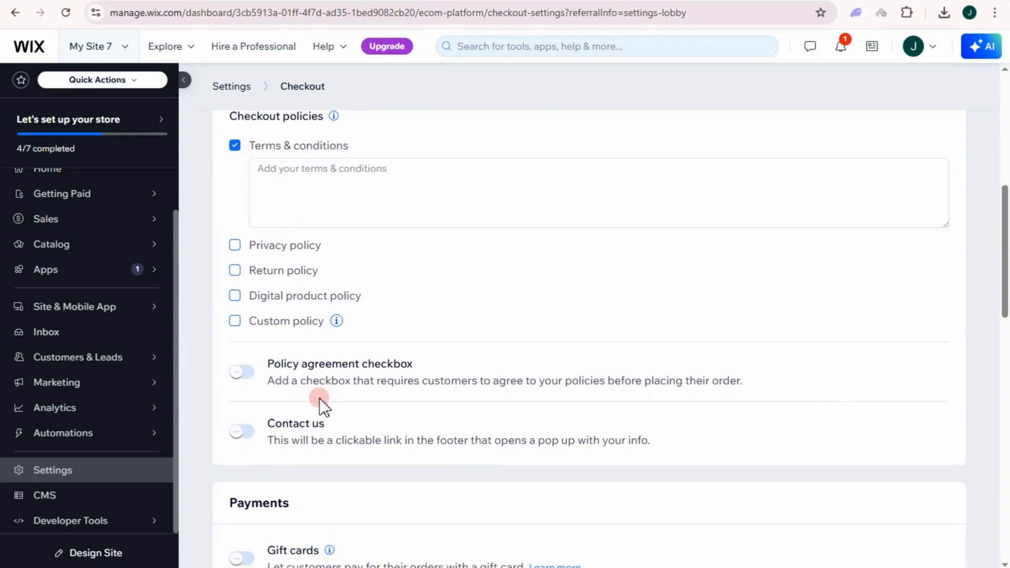
left_click(246, 378)
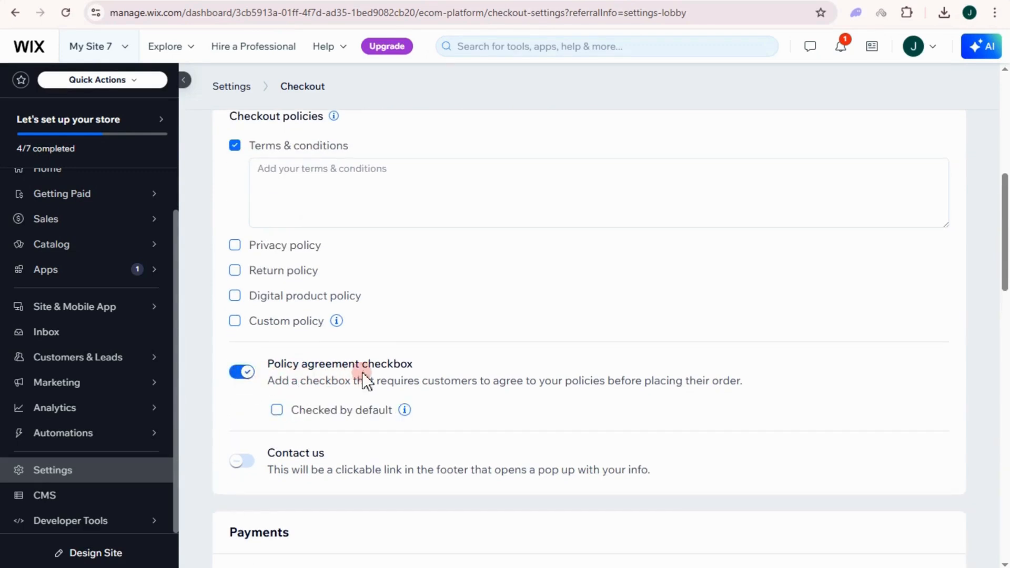
Turn on Contact us, gift cards, authorize-later payments and automatic receipts.
scroll(245, 333, "down", 2)
left_click(242, 320)
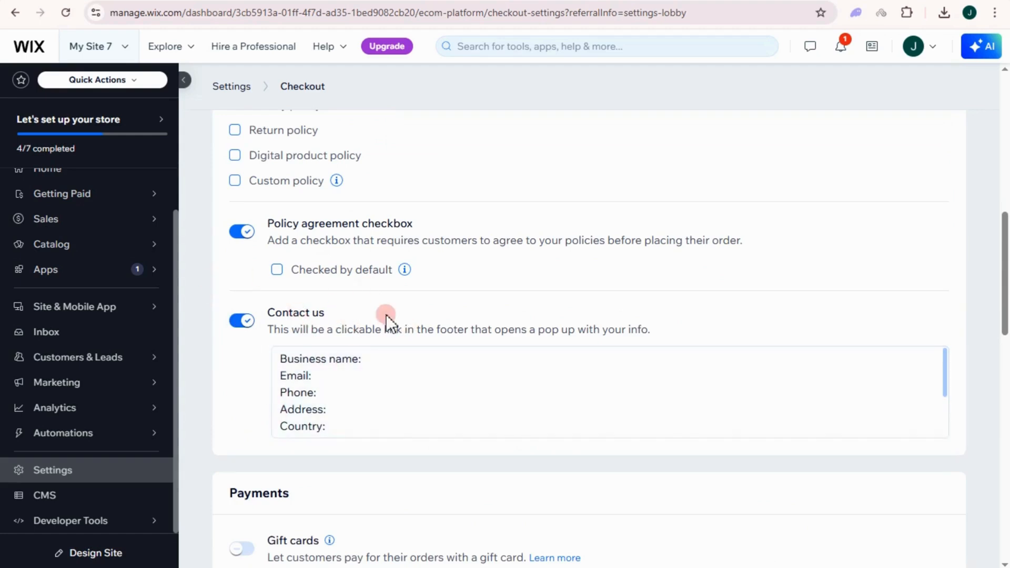
scroll(339, 397, "down", 2)
scroll(455, 510, "down", 5)
left_click(249, 200)
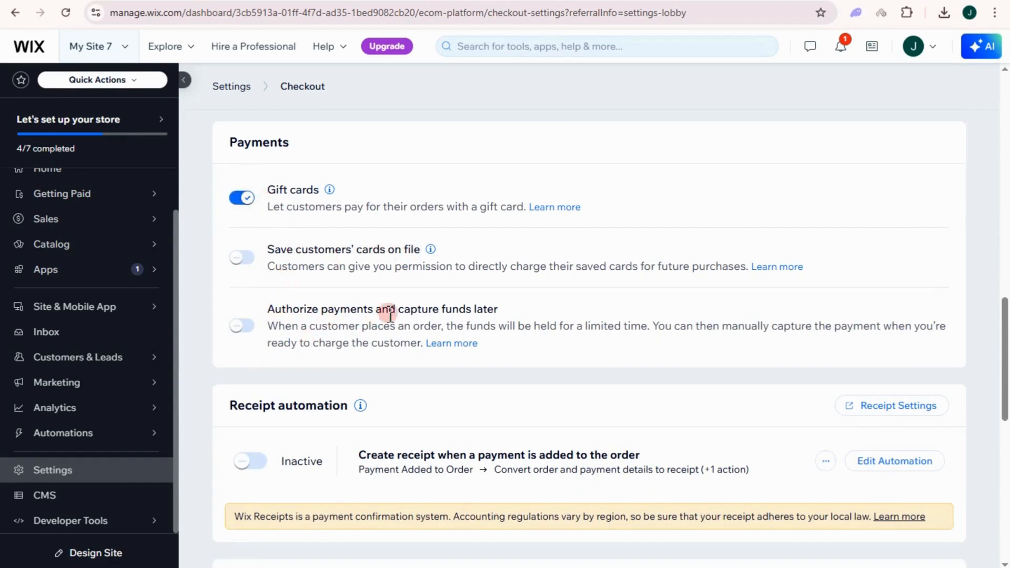
left_click(243, 327)
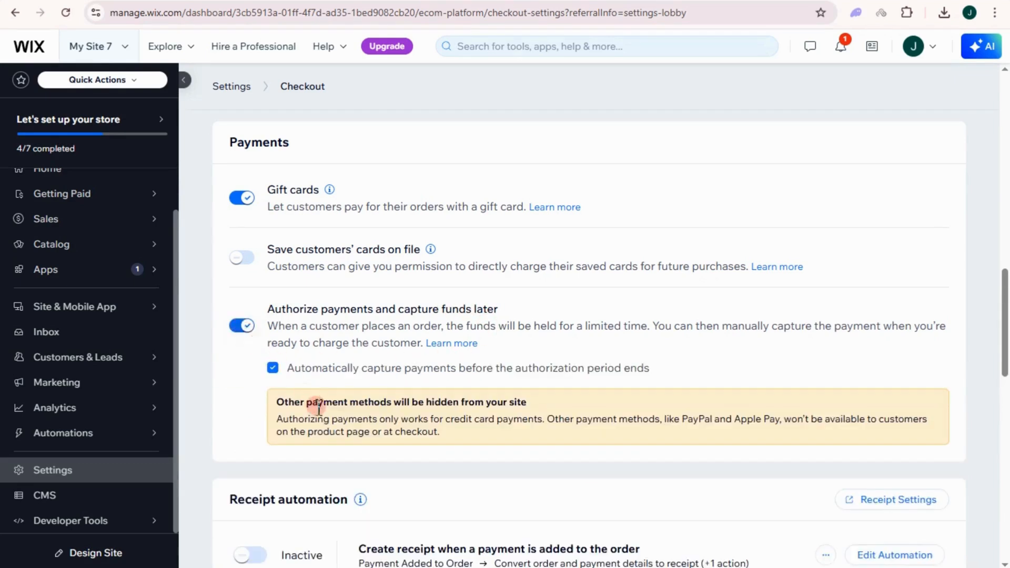
scroll(342, 420, "down", 1)
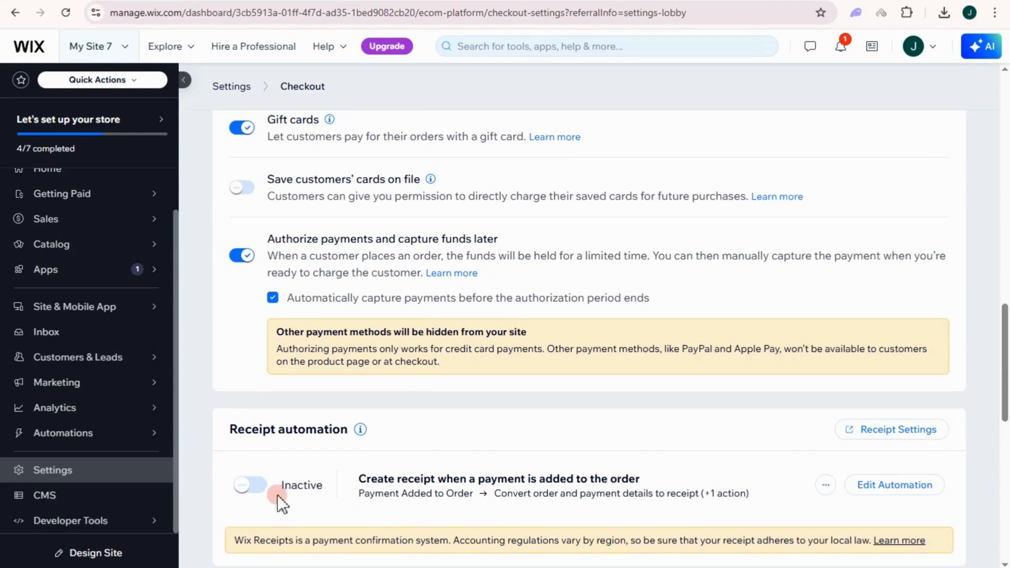
left_click(263, 486)
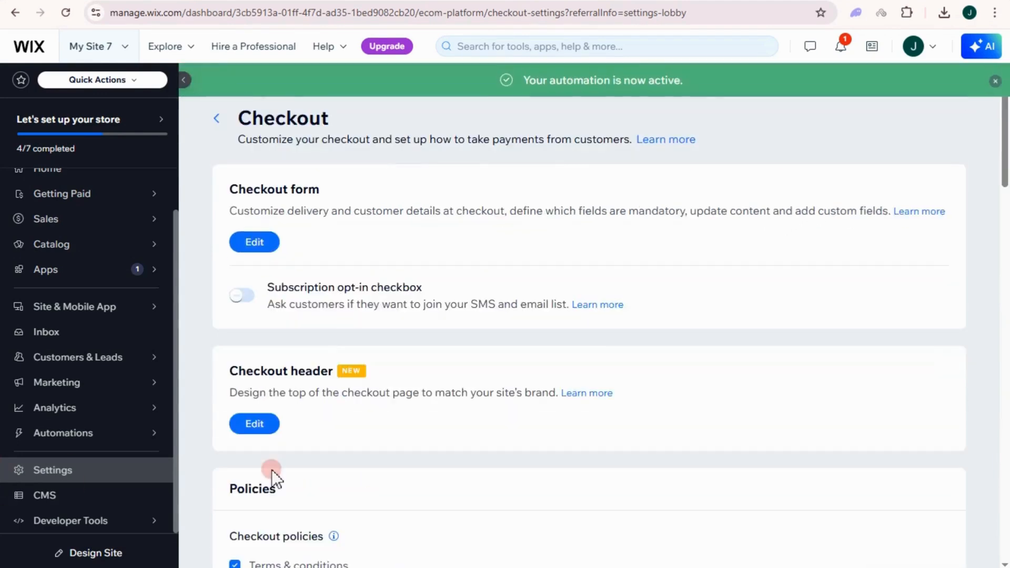
Open the Checkout form for editing.
scroll(504, 487, "down", 4)
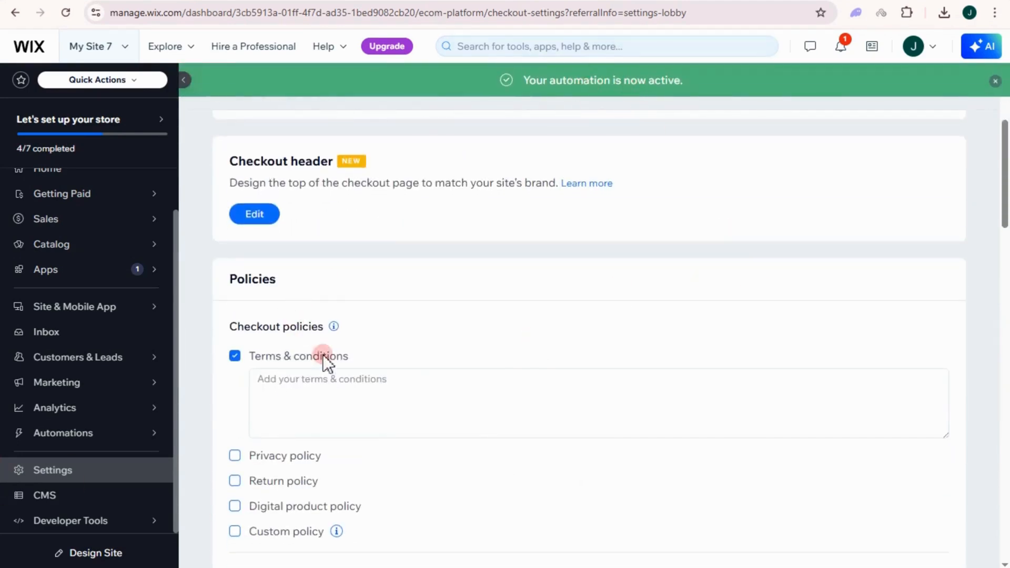
scroll(399, 398, "down", 15)
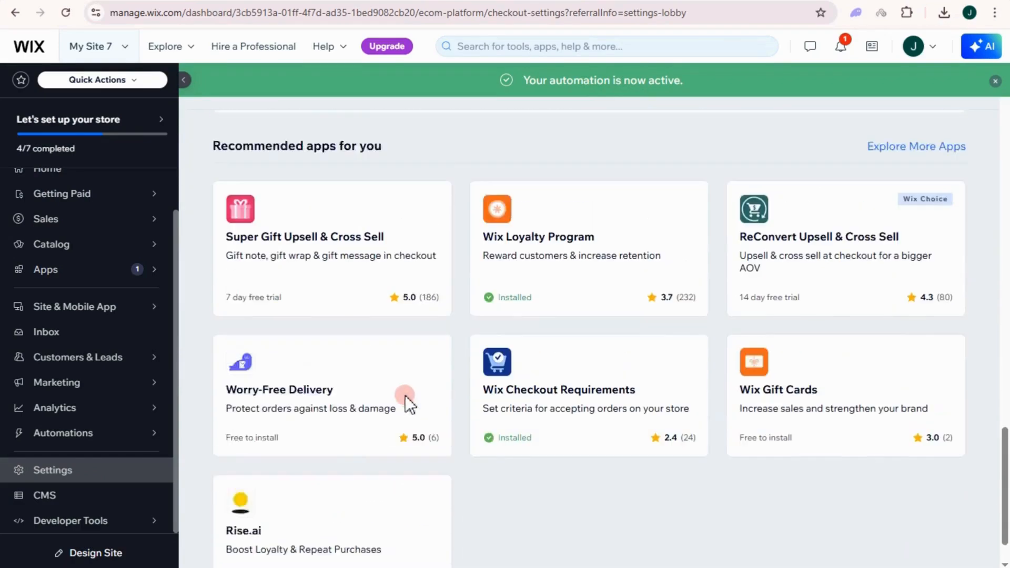
scroll(406, 397, "up", 20)
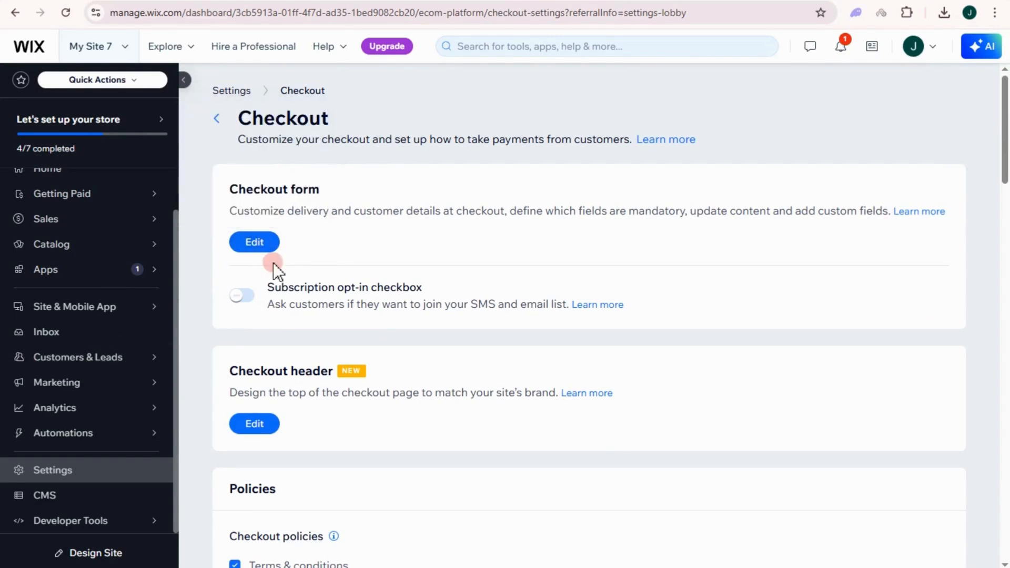
left_click(258, 246)
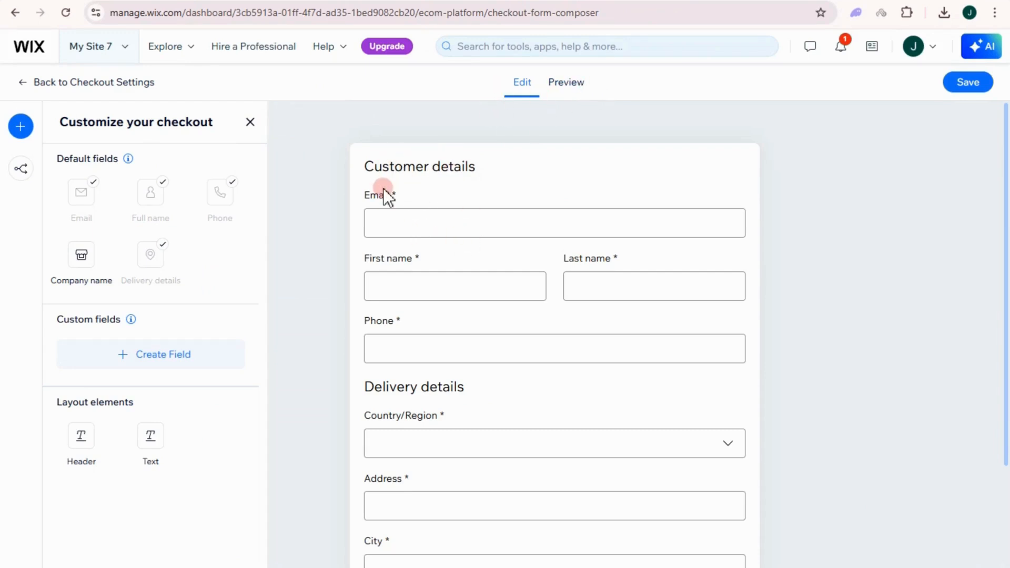
Add Link and Star rating custom fields to the checkout form.
left_click(384, 170)
scroll(414, 287, "down", 3)
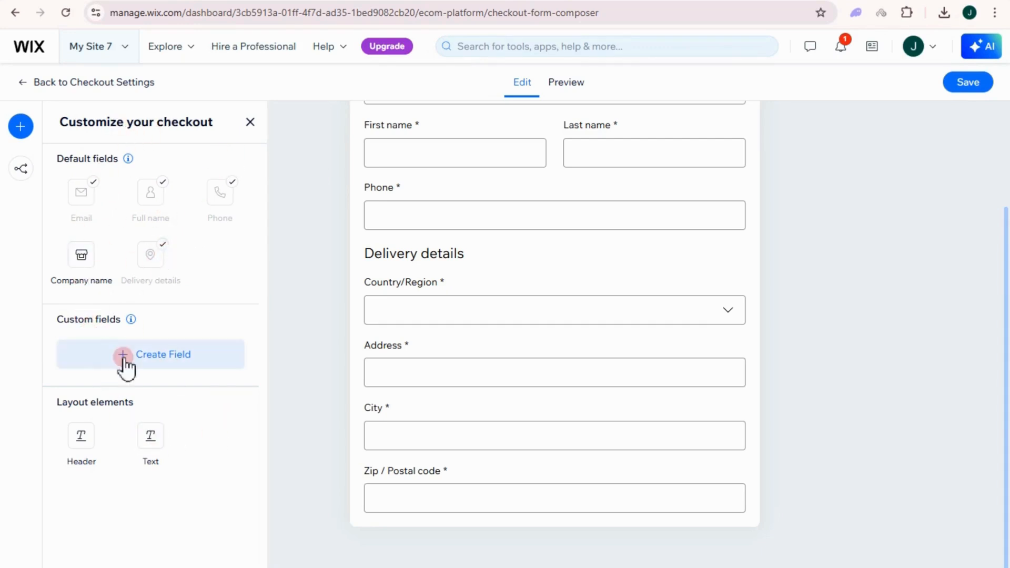
left_click(158, 352)
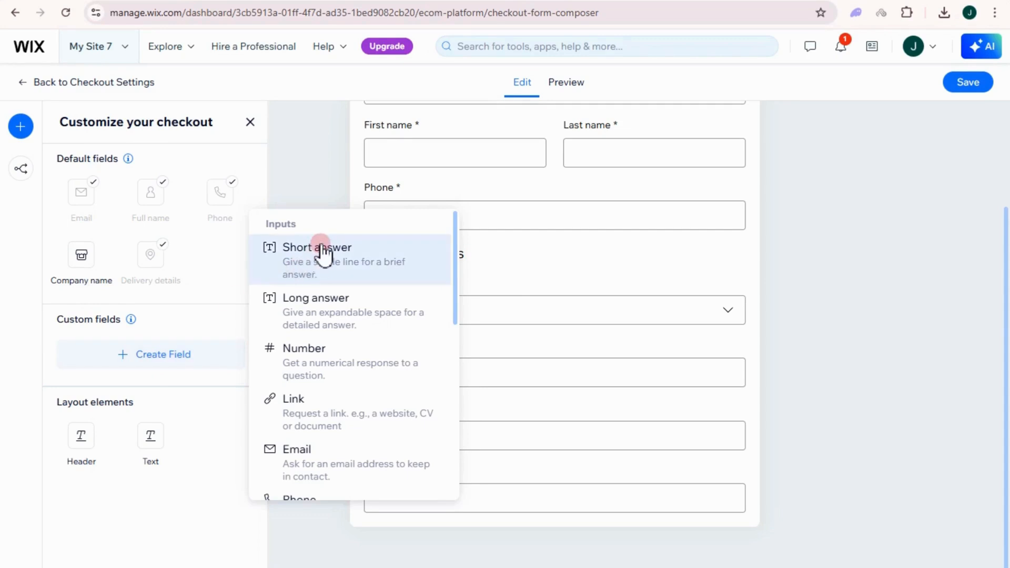
left_click(318, 418)
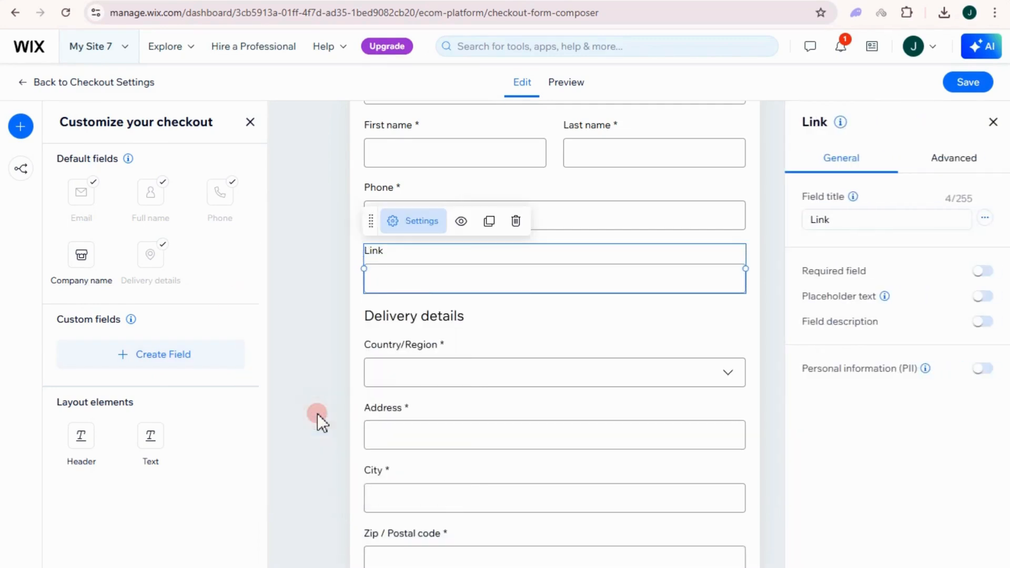
left_click(176, 360)
scroll(347, 420, "down", 4)
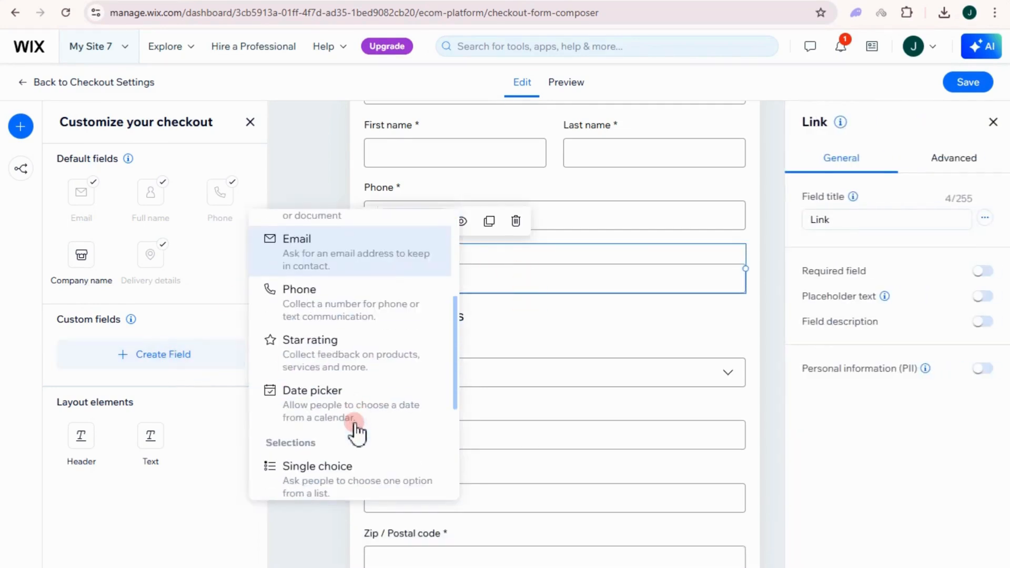
scroll(326, 415, "down", 2)
left_click(327, 292)
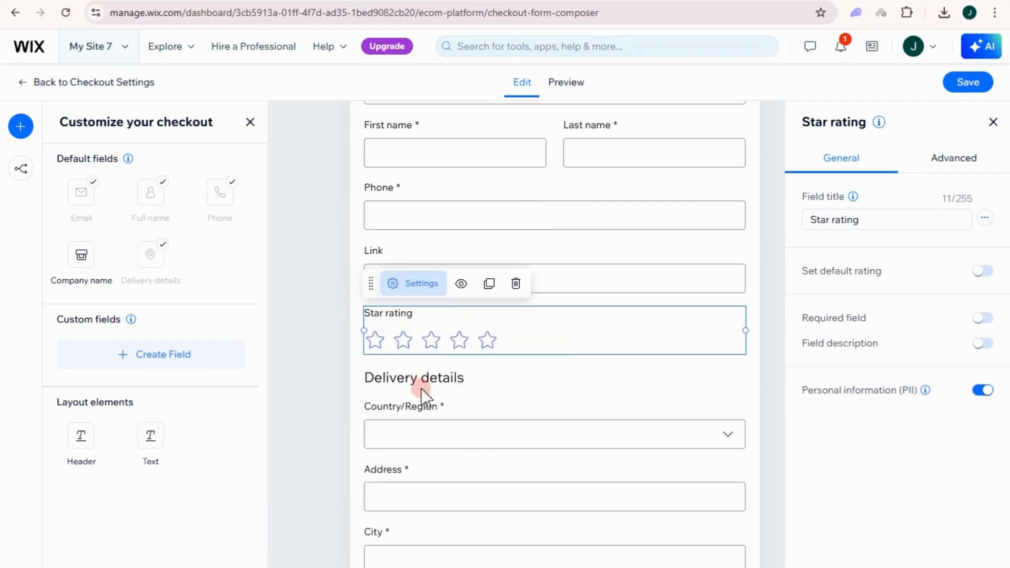
left_click(192, 358)
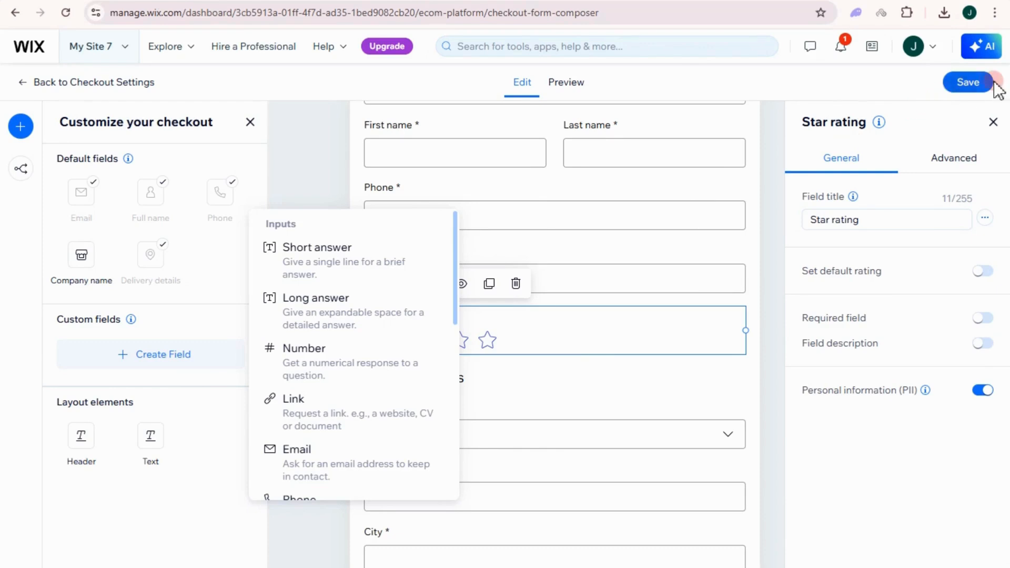
Preview the checkout form, test a five-star rating, and save the changes.
left_click(565, 84)
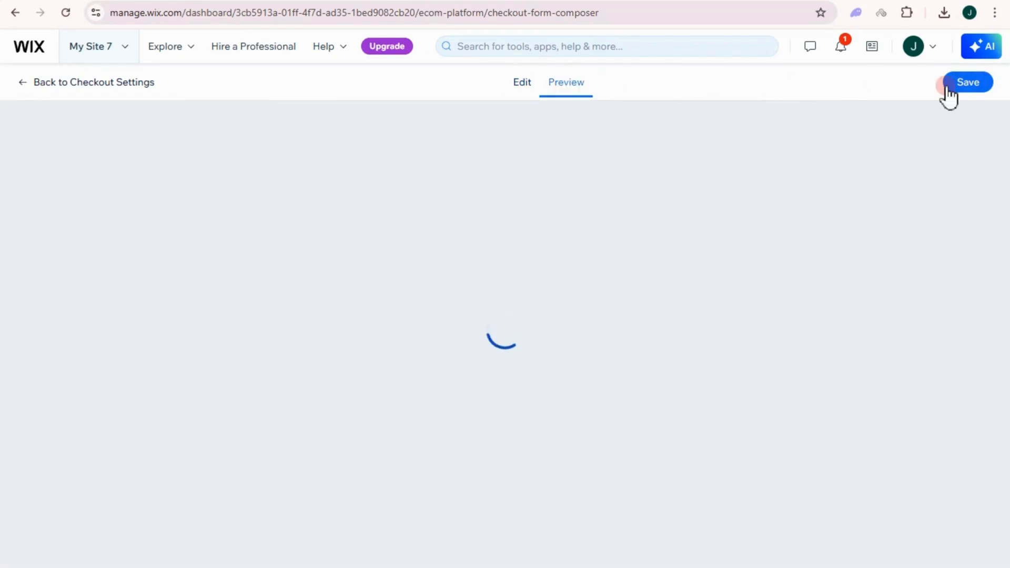
scroll(674, 316, "down", 8)
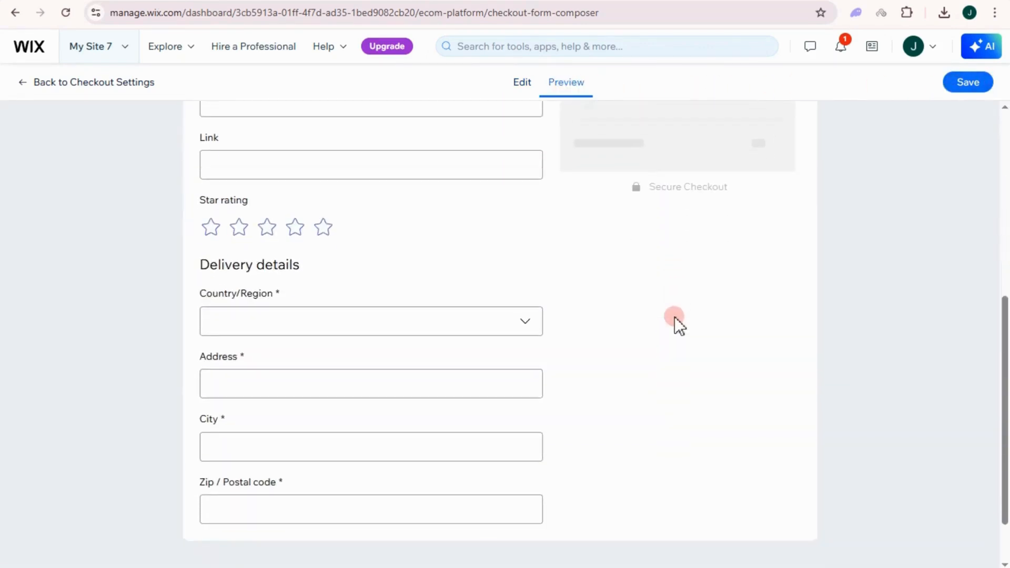
left_click(323, 188)
left_click(964, 86)
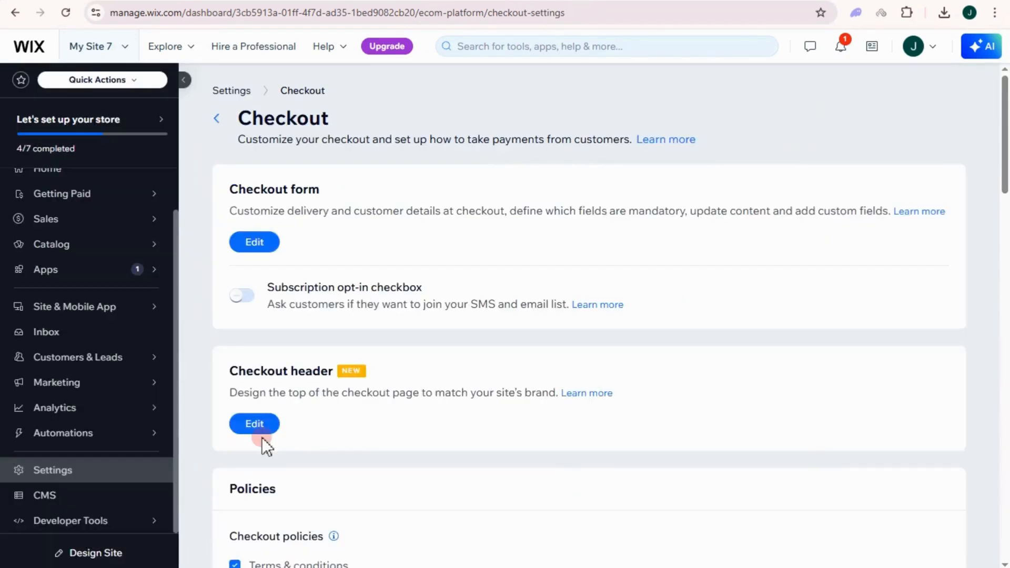
Set the checkout header to the business name with side alignment instead of a logo, and save.
scroll(279, 429, "down", 3)
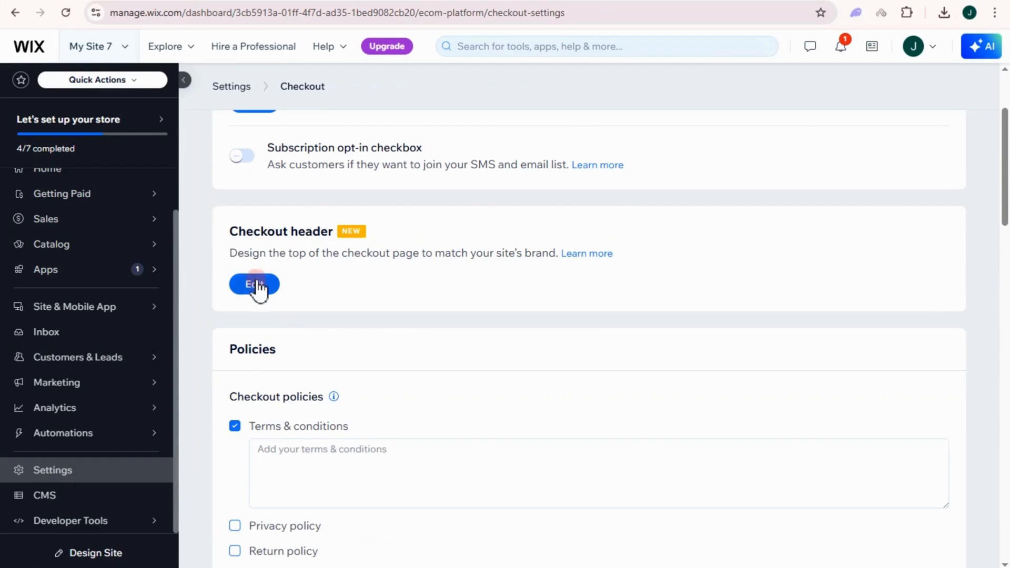
left_click(255, 284)
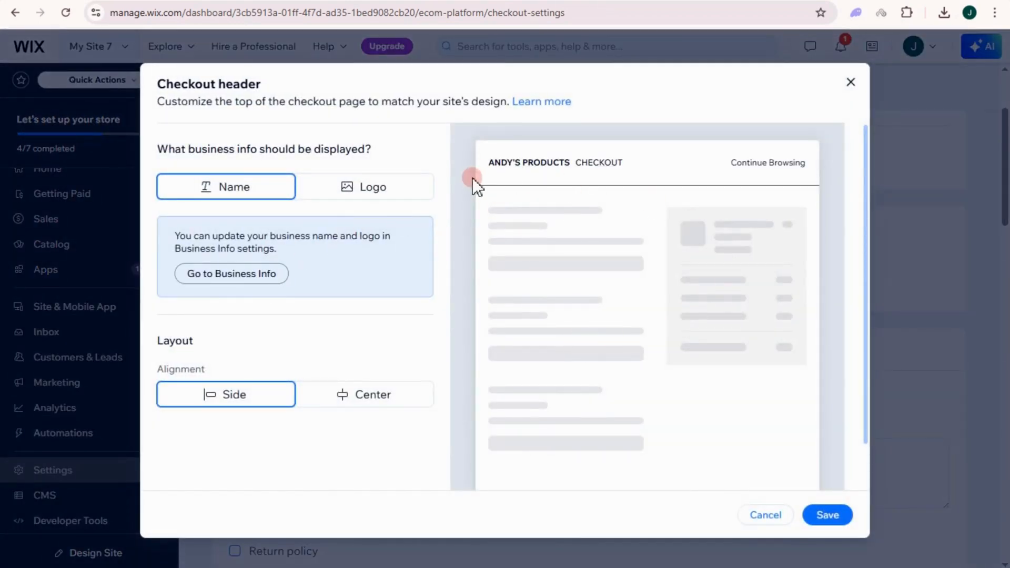
left_click(374, 190)
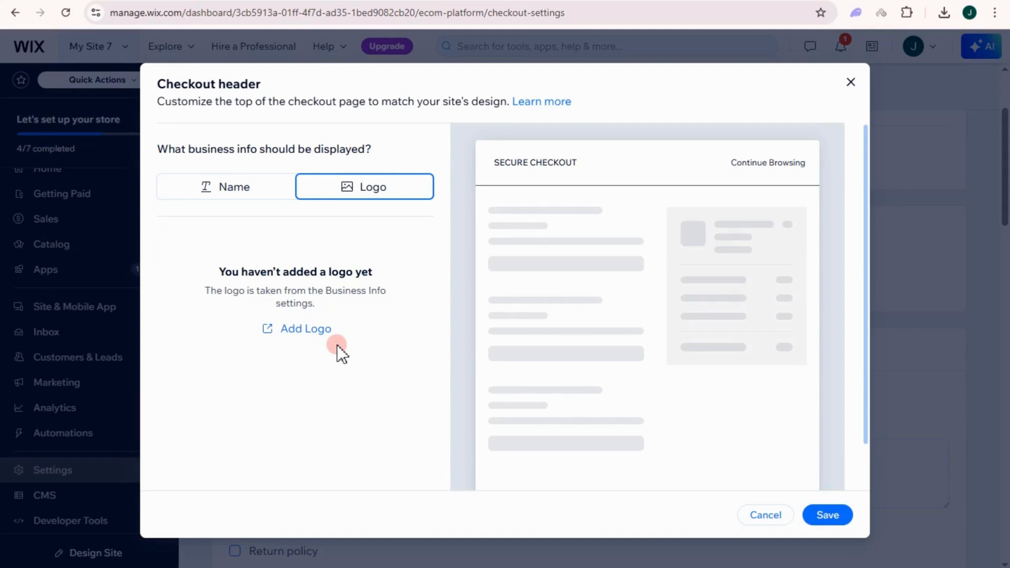
left_click(232, 196)
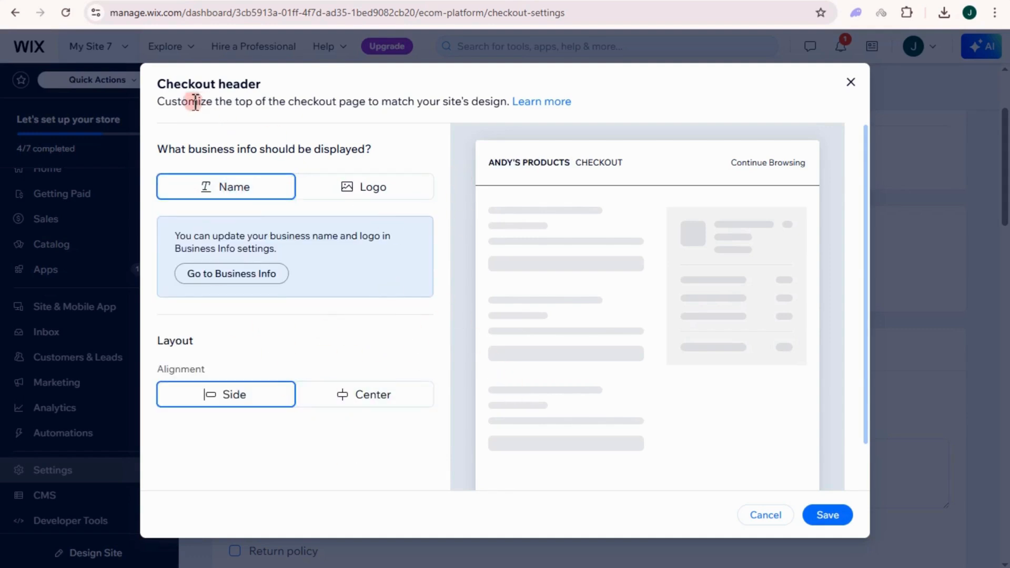
left_click_drag(158, 100, 368, 101)
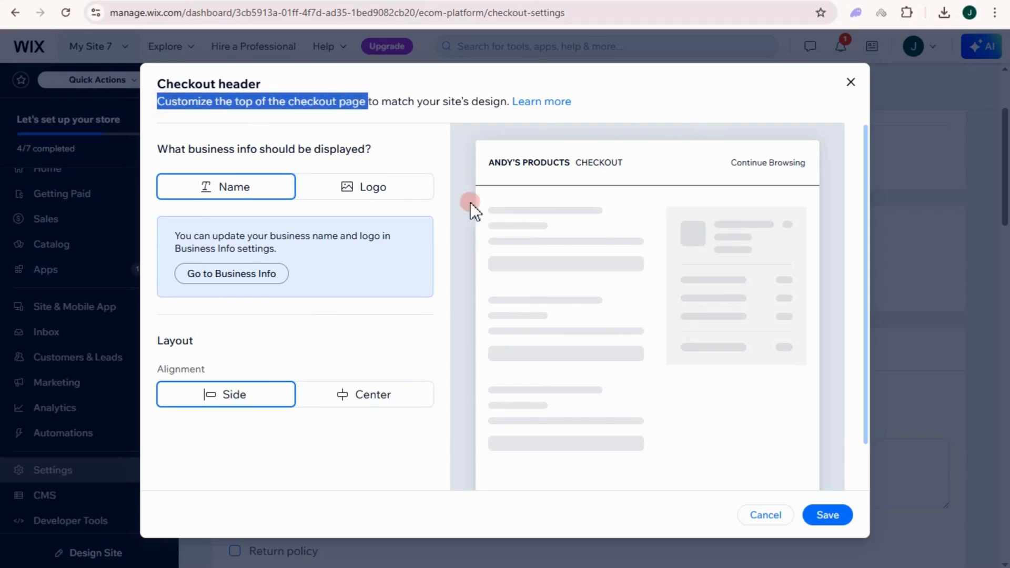
left_click(827, 516)
scroll(331, 395, "down", 3)
scroll(322, 342, "down", 1)
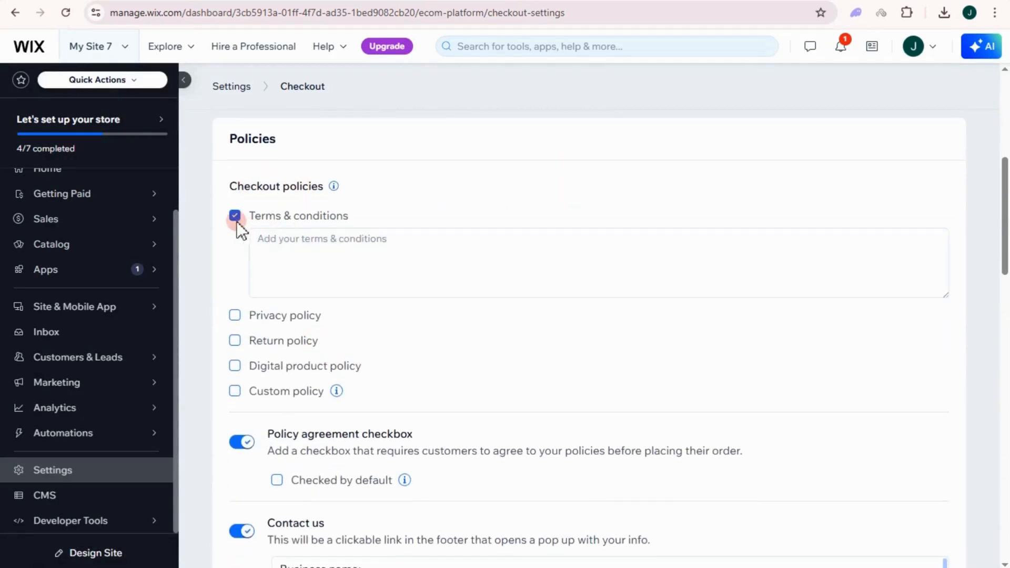
Paste the full terms text into Terms & conditions and enable Privacy and Return policies.
left_click(295, 242)
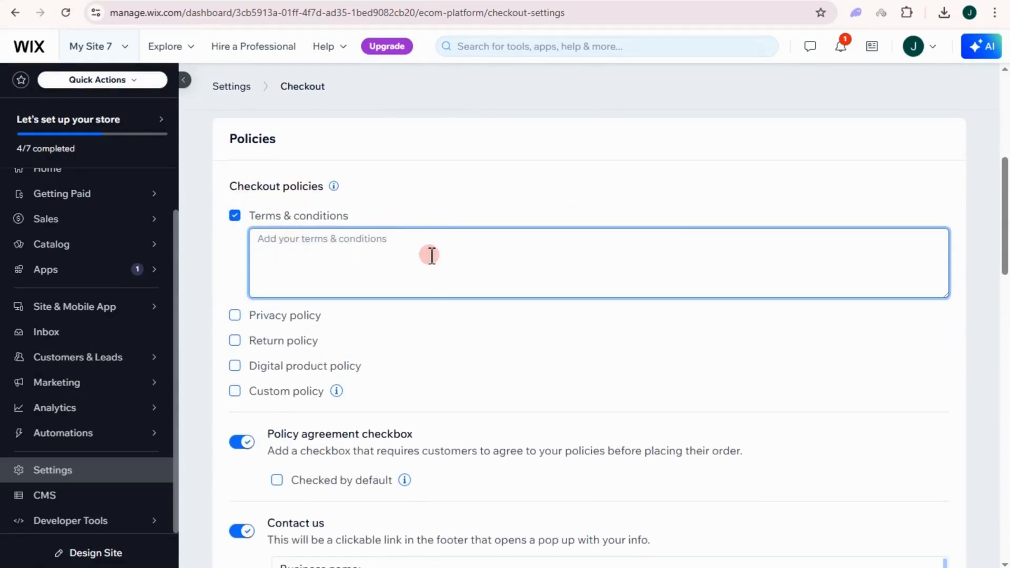
key("ctrl+v")
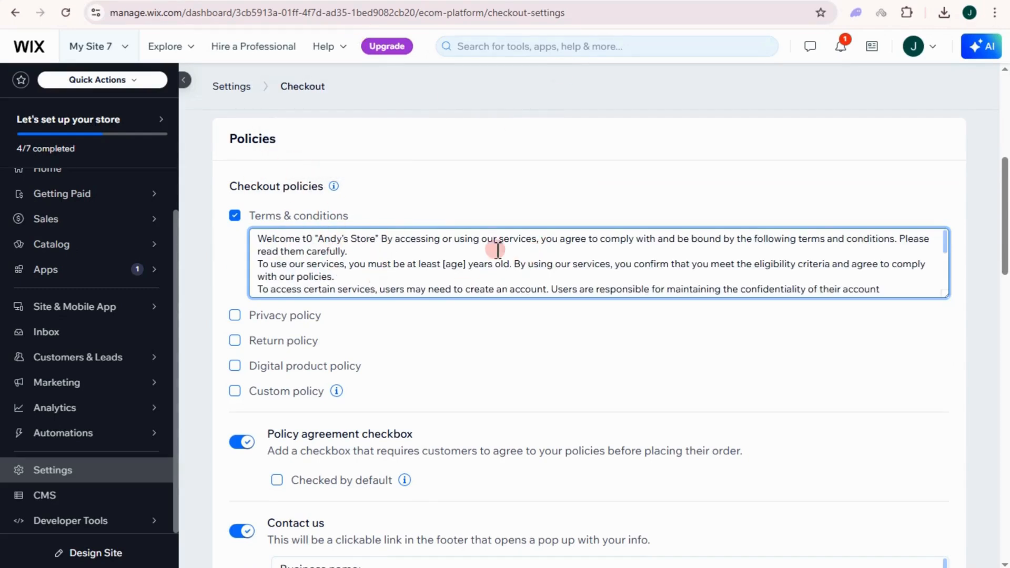
left_click(236, 315)
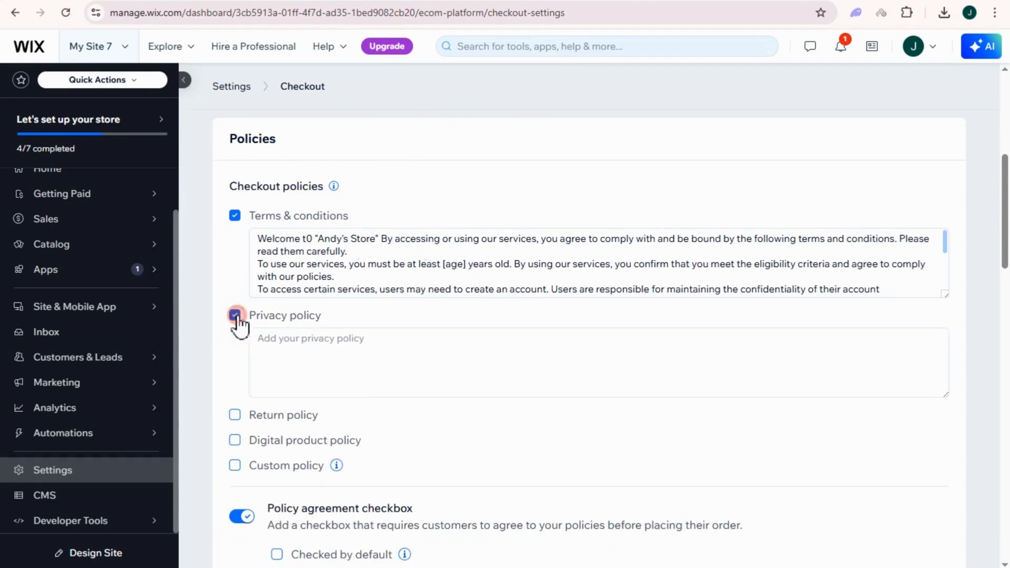
left_click(313, 361)
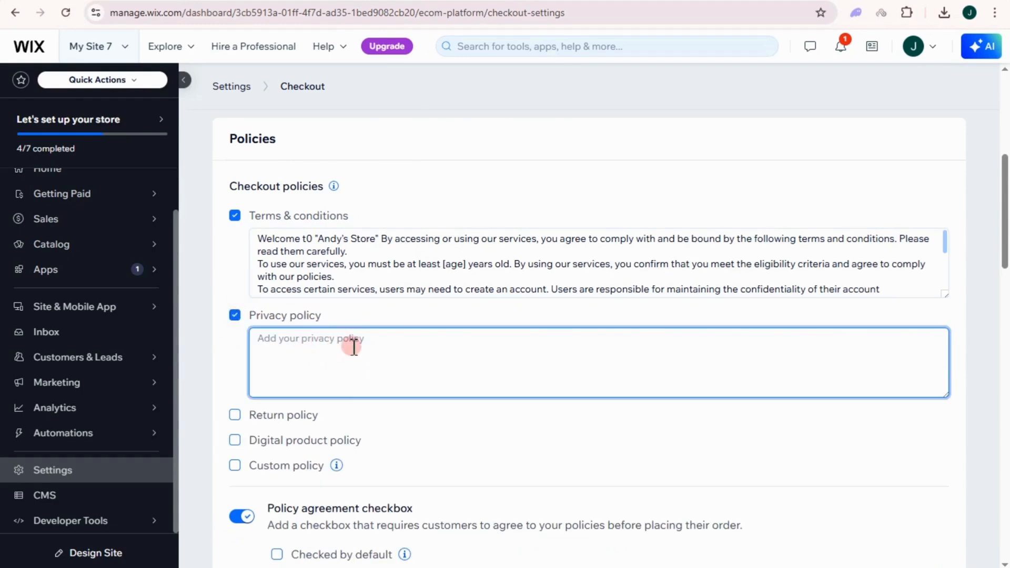
left_click(242, 414)
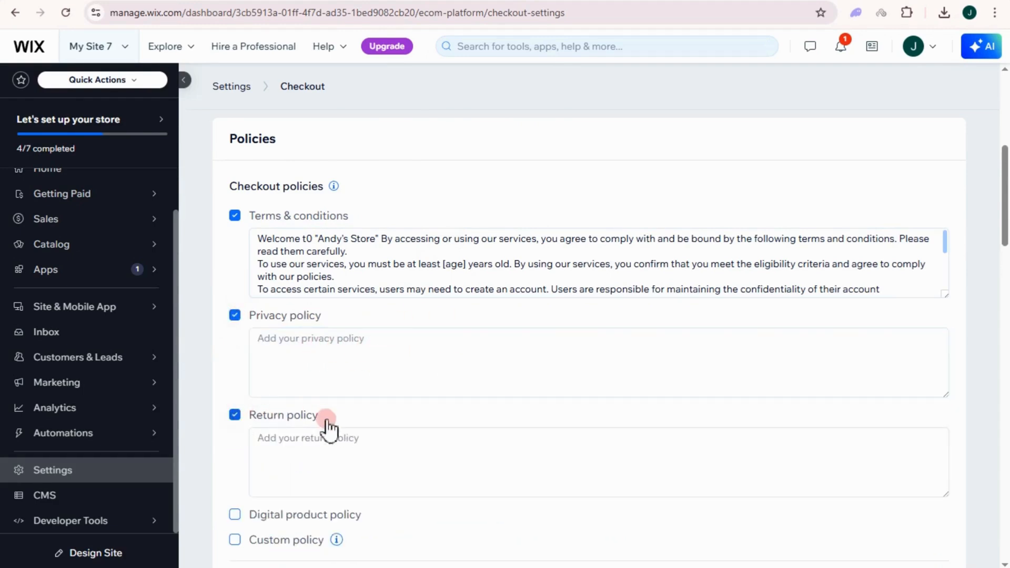
left_click(356, 445)
left_click(545, 365)
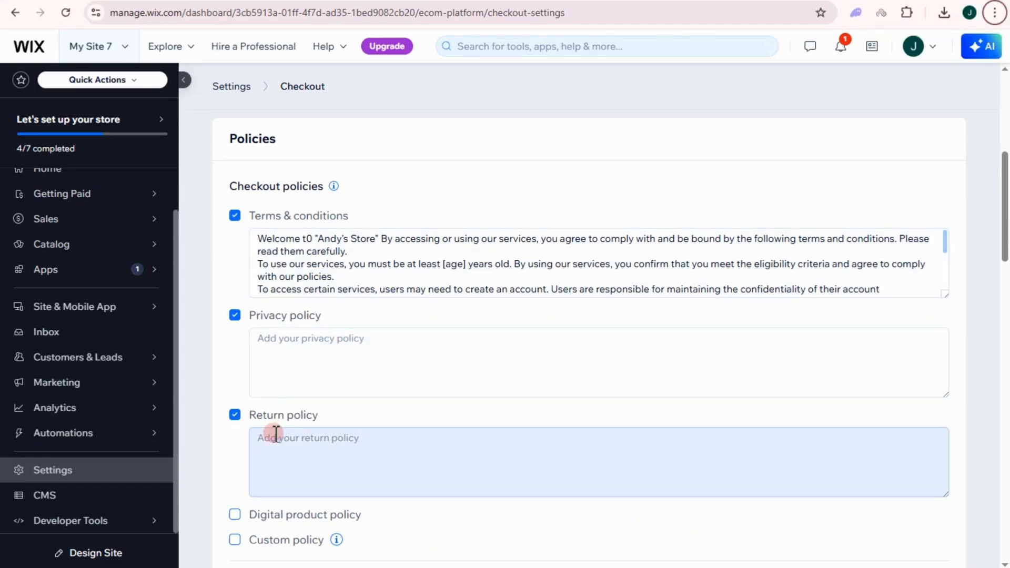
Turn on the Digital product policy and review the remaining checkout policies.
scroll(288, 435, "down", 3)
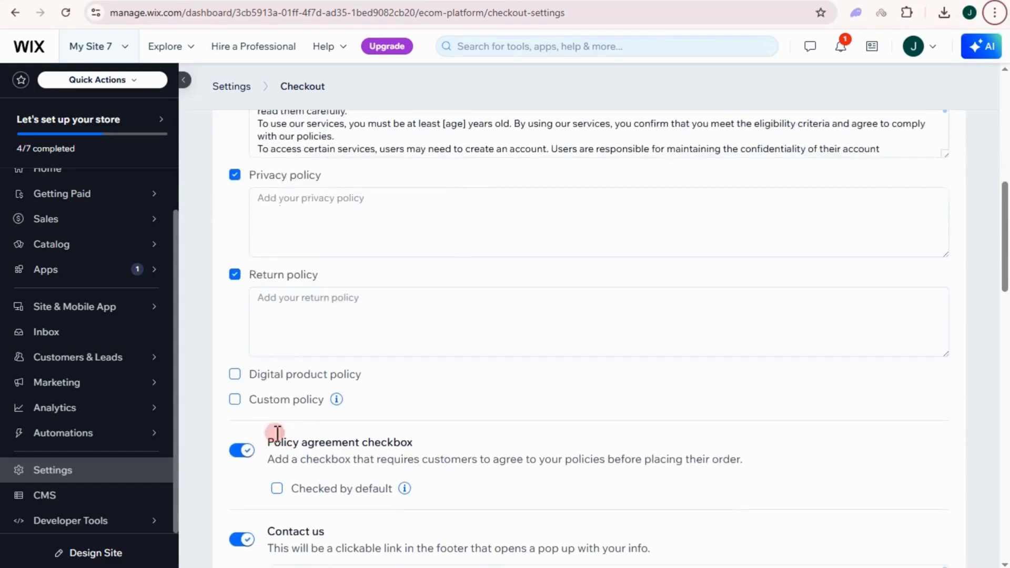
left_click(235, 374)
scroll(288, 445, "down", 3)
scroll(315, 210, "up", 4)
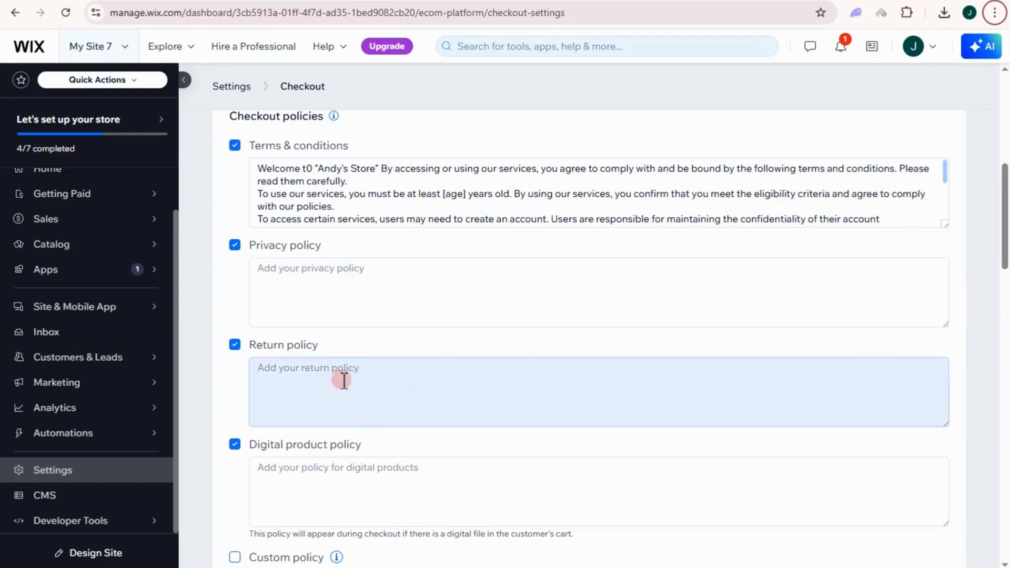
scroll(342, 379, "down", 1)
scroll(317, 393, "down", 1)
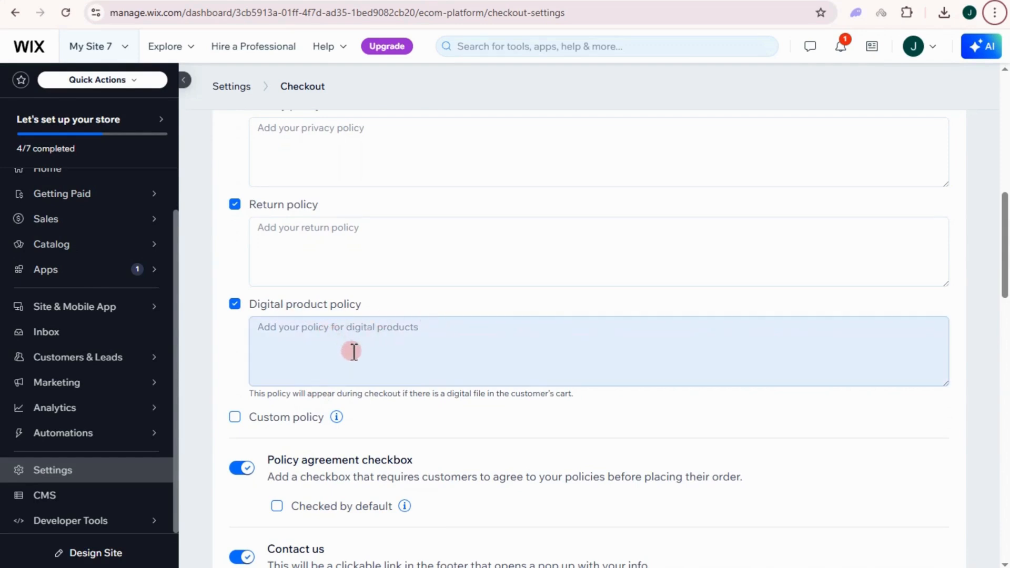
scroll(363, 358, "down", 1)
scroll(342, 358, "down", 2)
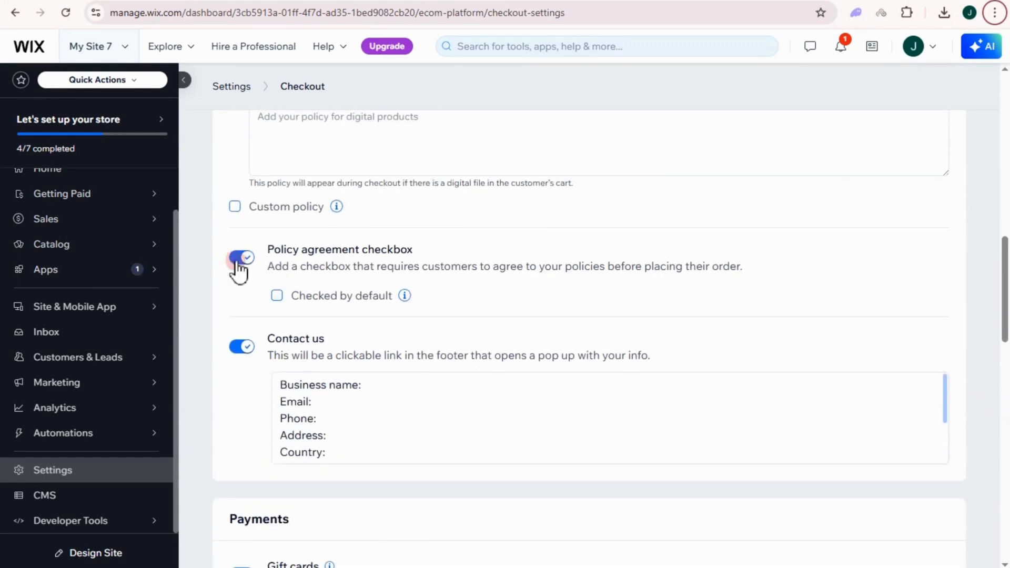
Fill the Contact us business name line and add the store's e-mail address.
left_click(239, 260)
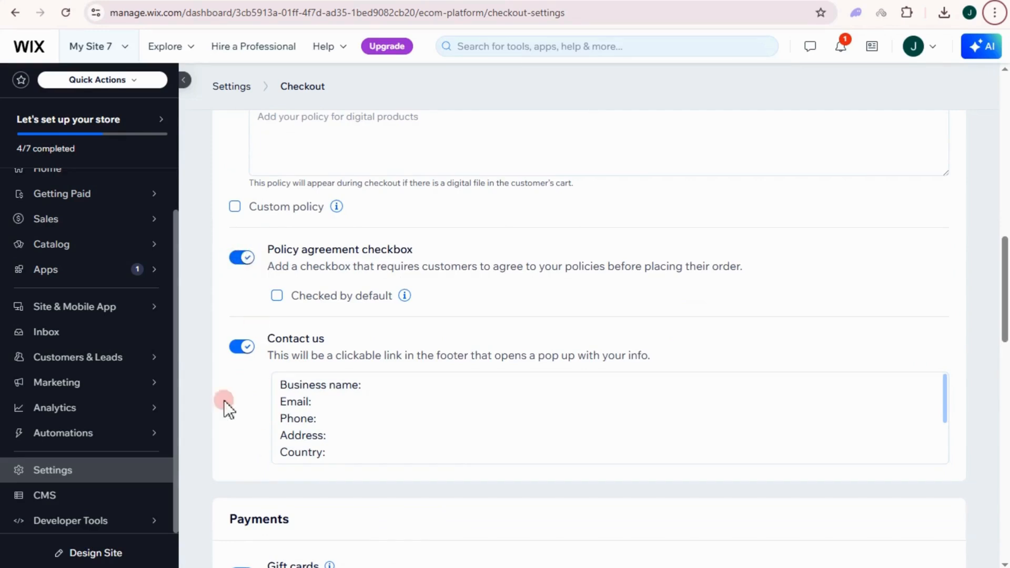
scroll(295, 347, "down", 1)
left_click(304, 348)
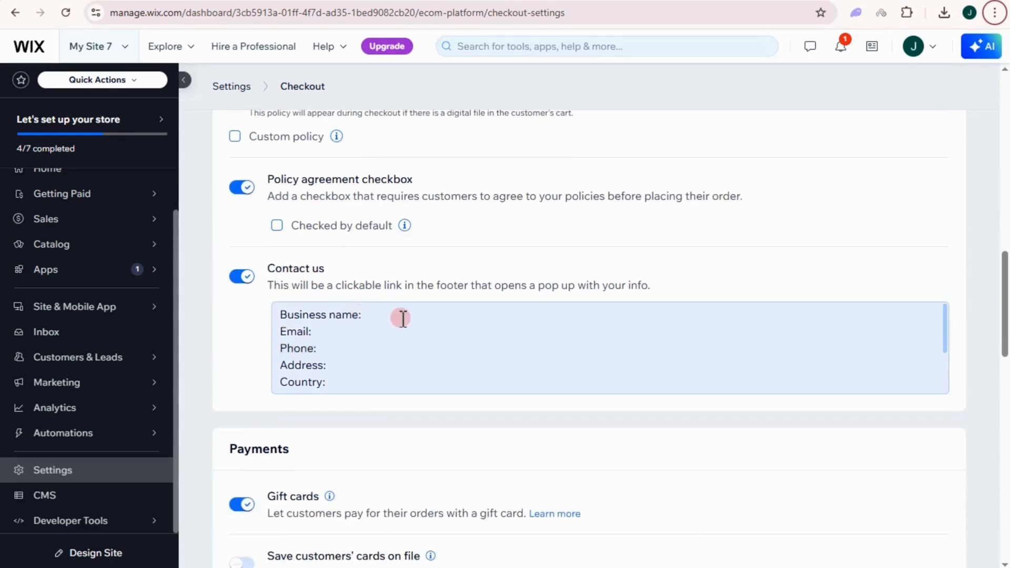
left_click(332, 295)
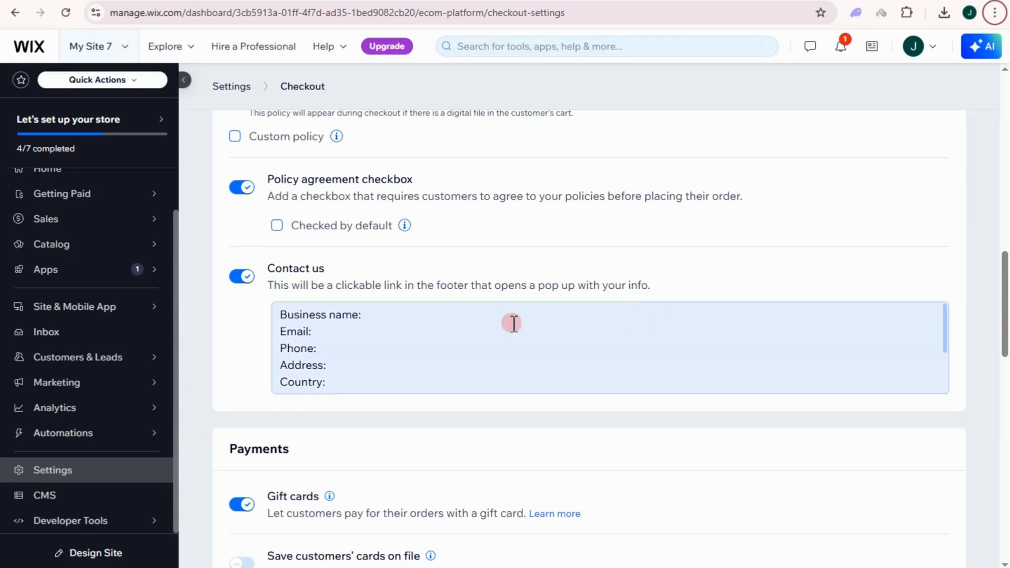
left_click(406, 318)
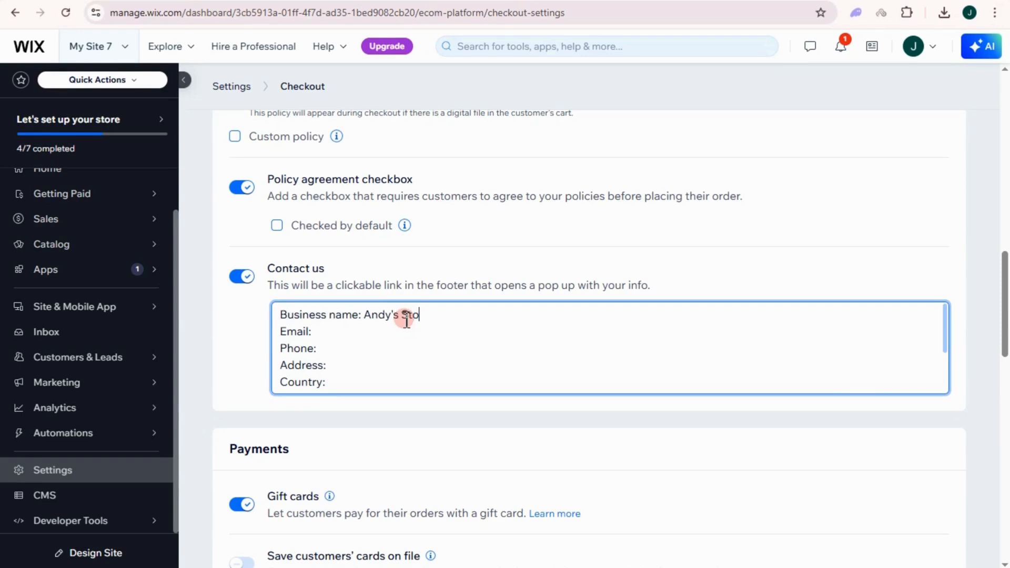
left_click(351, 329)
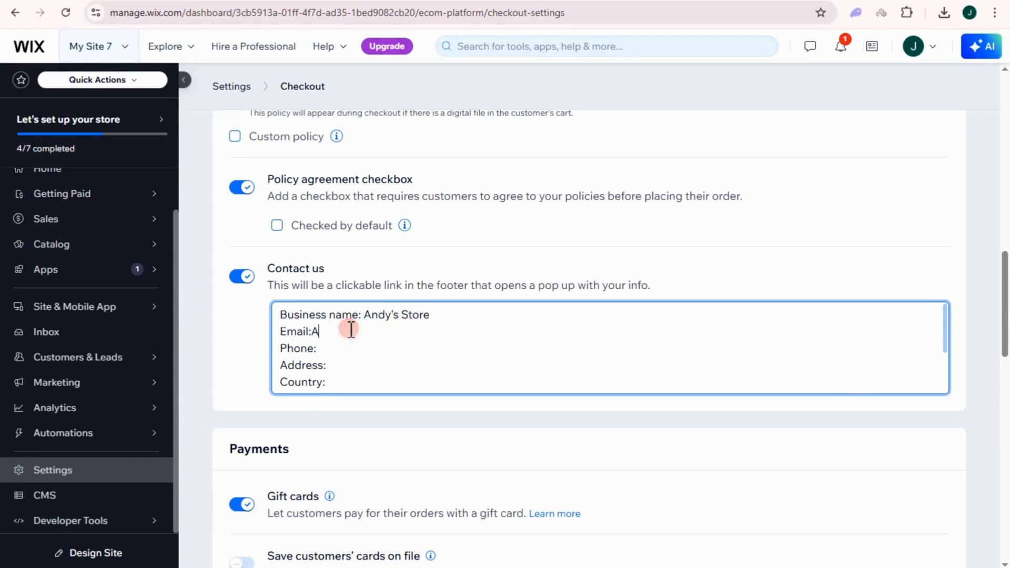
Add the store's phone number, street address, and Netherlands as the country.
left_click(339, 351)
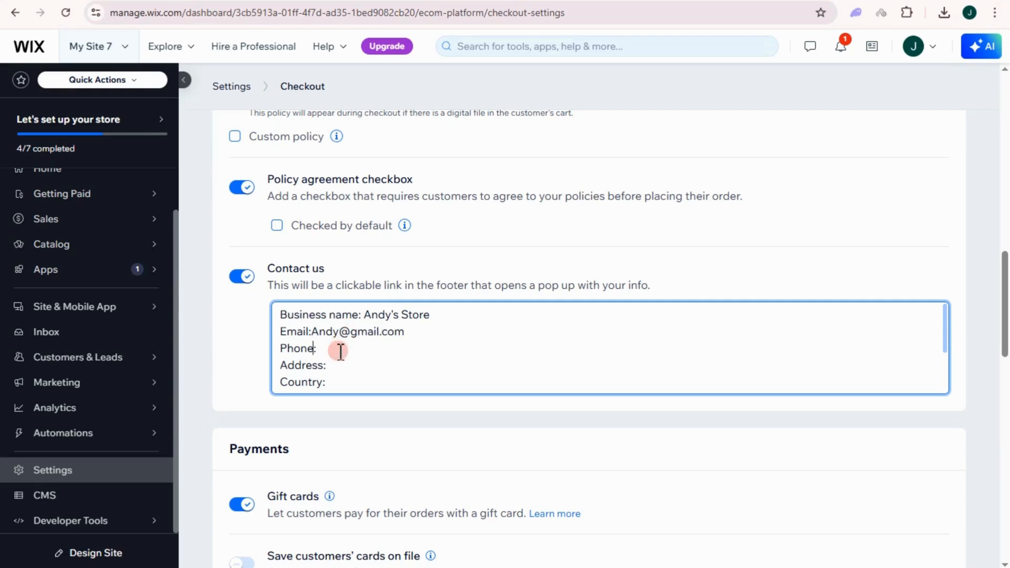
left_click(341, 350)
left_click(348, 362)
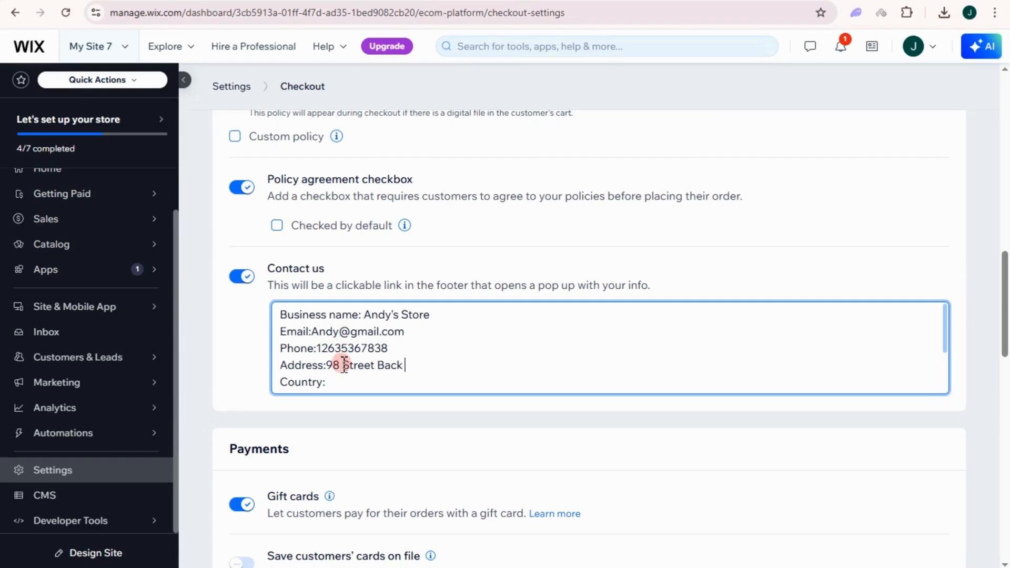
left_click(348, 376)
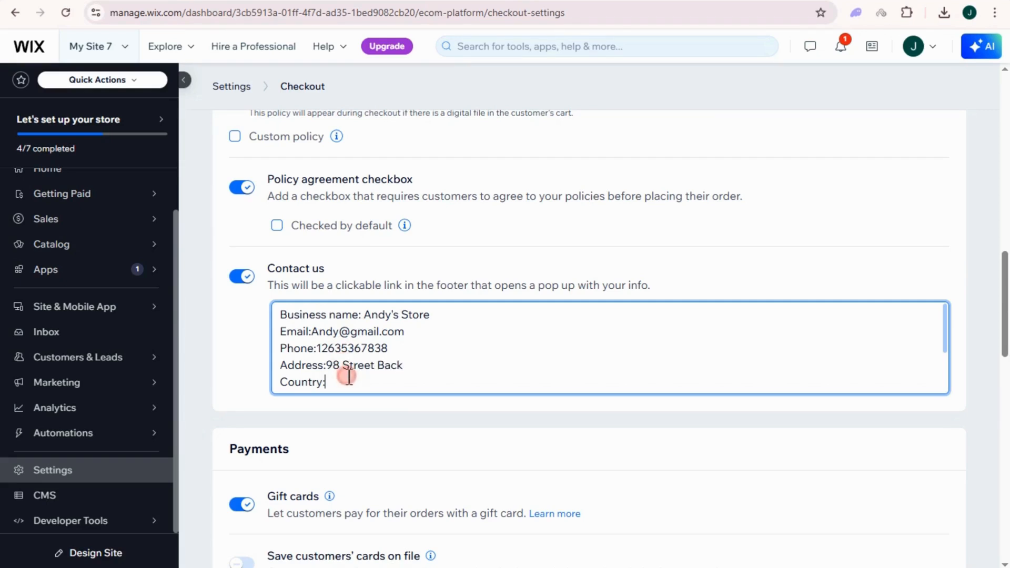
type("Netherlands")
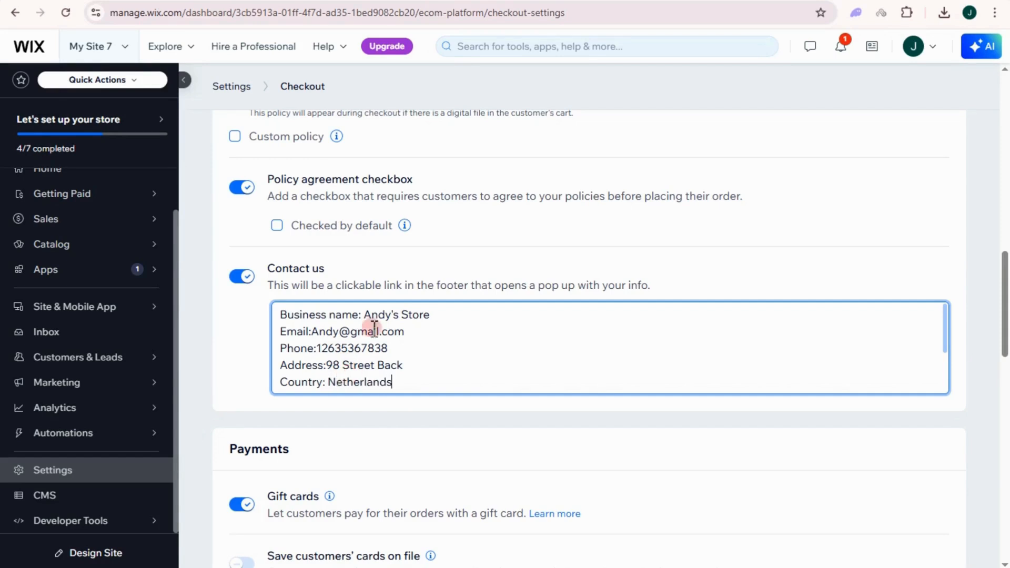
Scroll the checkout settings past the recommended apps and open the AI Assistant panel.
scroll(406, 386, "down", 6)
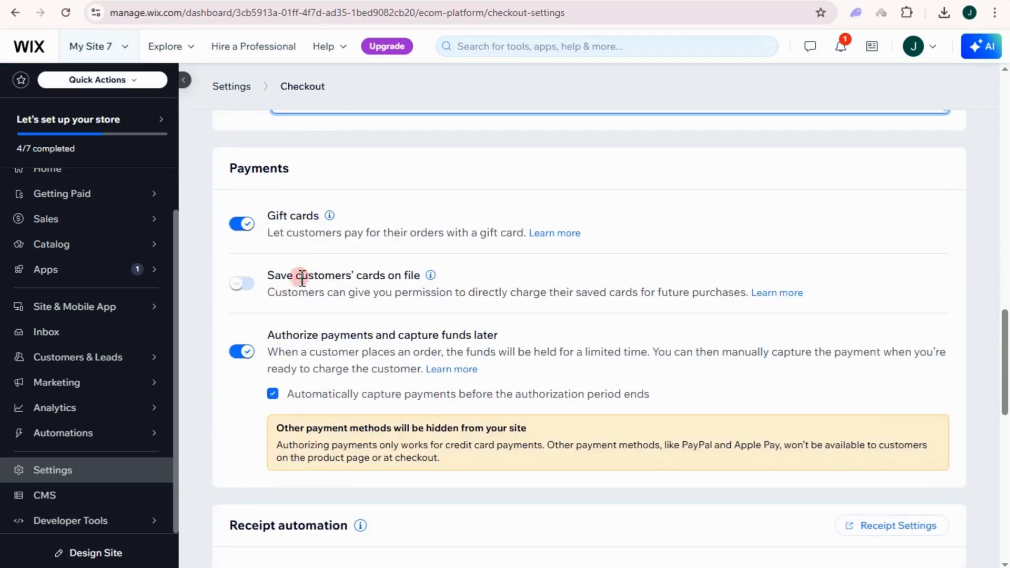
scroll(300, 305, "down", 10)
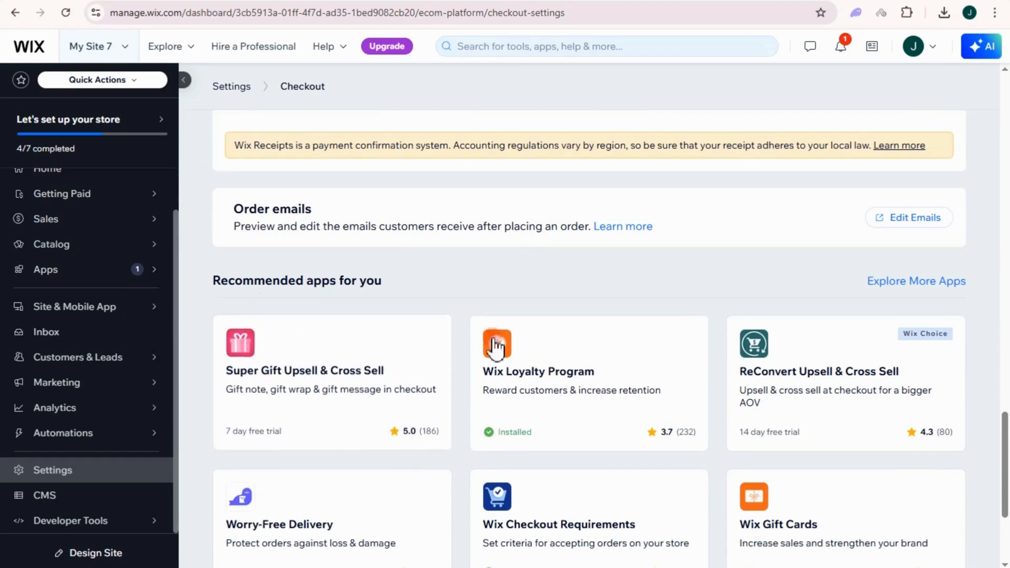
scroll(662, 345, "down", 4)
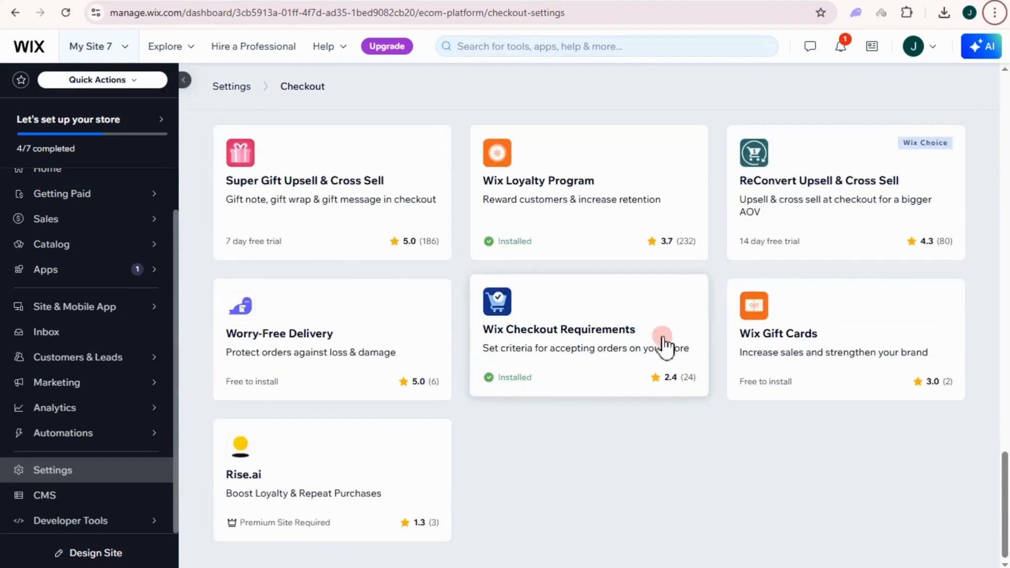
scroll(710, 329, "up", 12)
scroll(695, 323, "up", 15)
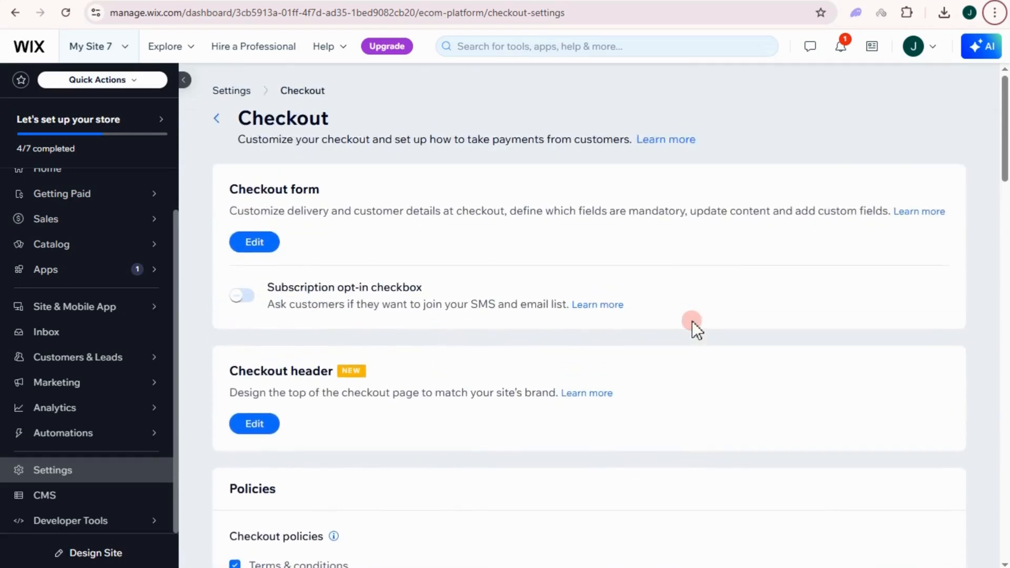
scroll(632, 401, "down", 20)
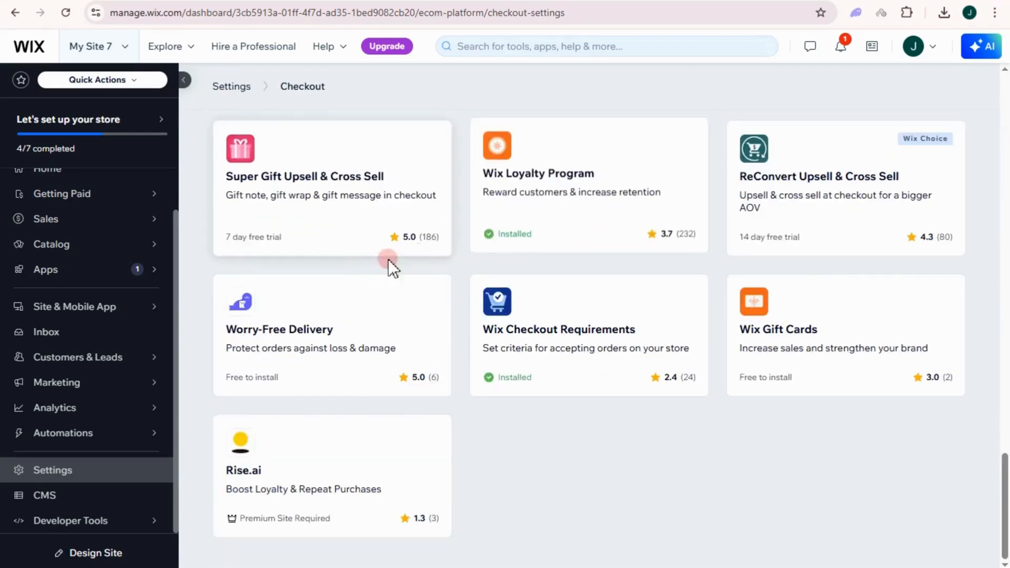
left_click(972, 53)
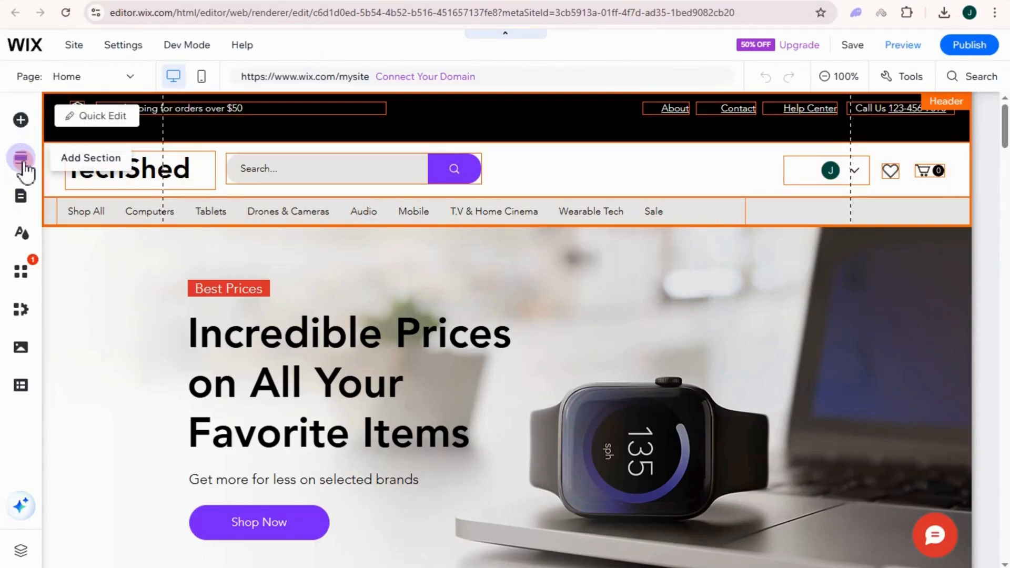
Open the Cart Page from the Store Pages list in the Pages panel.
left_click(21, 196)
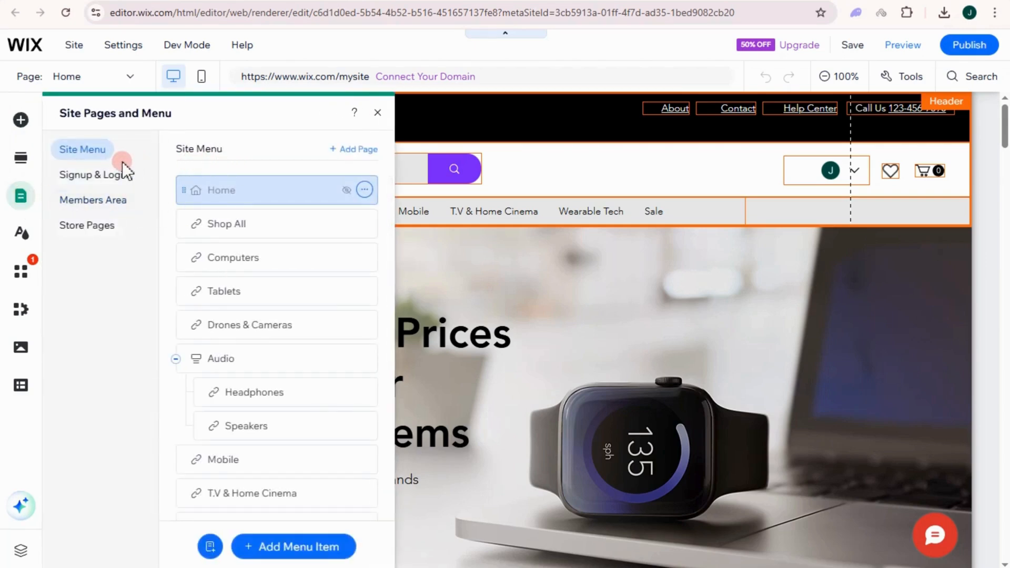
left_click(97, 226)
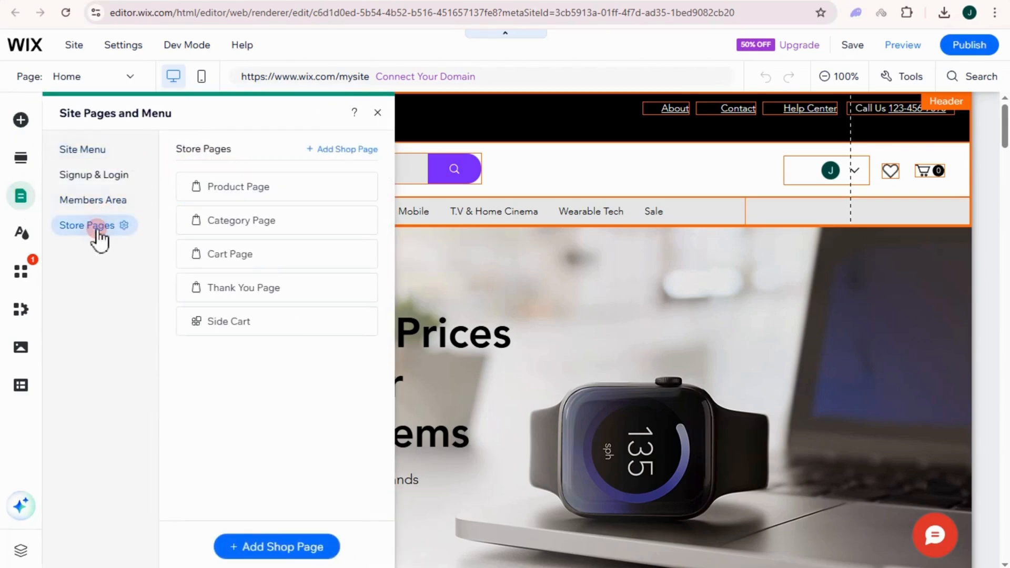
left_click(237, 256)
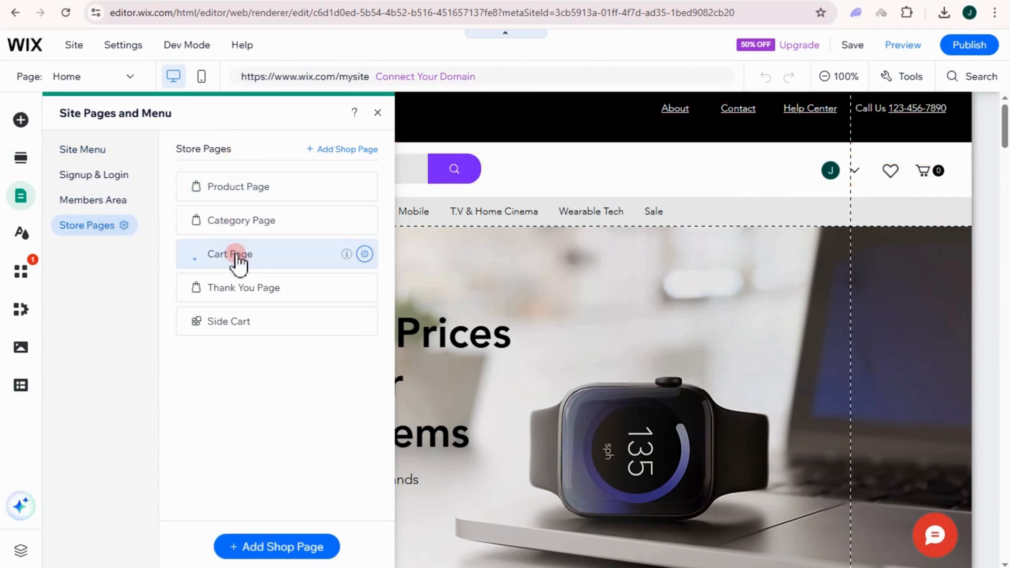